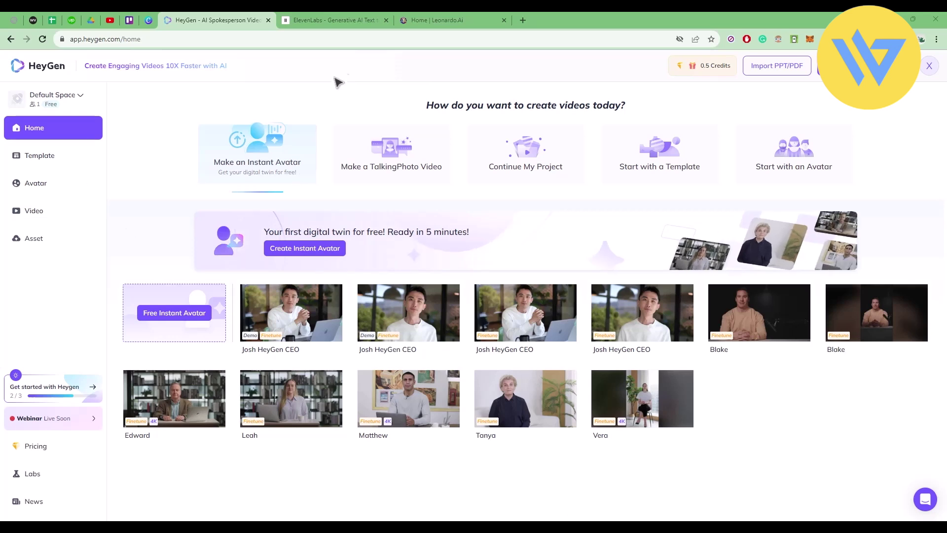
Look over the ElevenLabs Speech Synthesis page, including its voice settings, text and remaining quota.
click(335, 20)
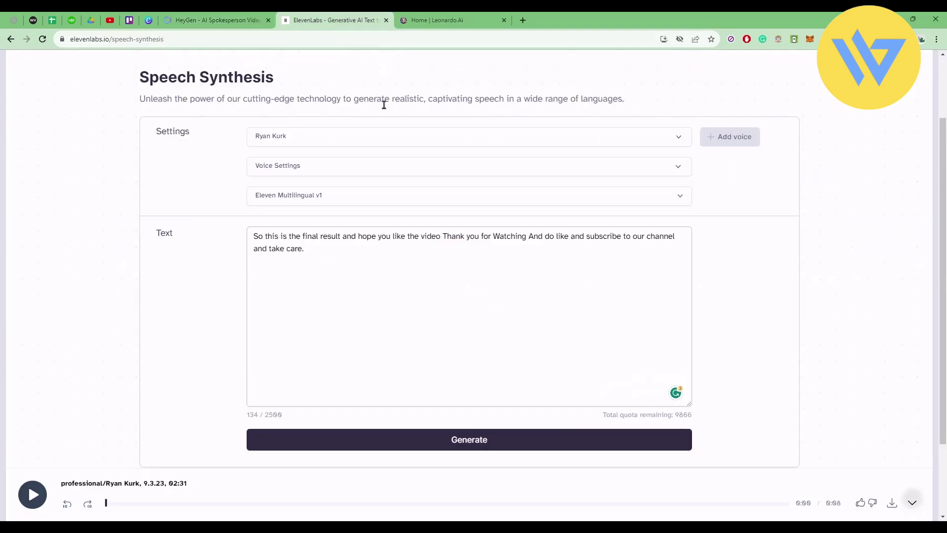
click(472, 20)
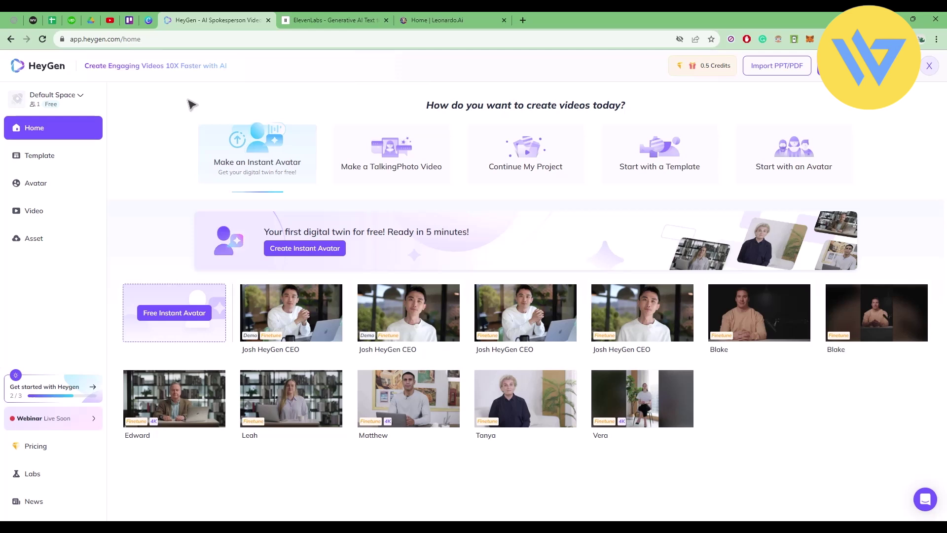
key(ctrl+Tab)
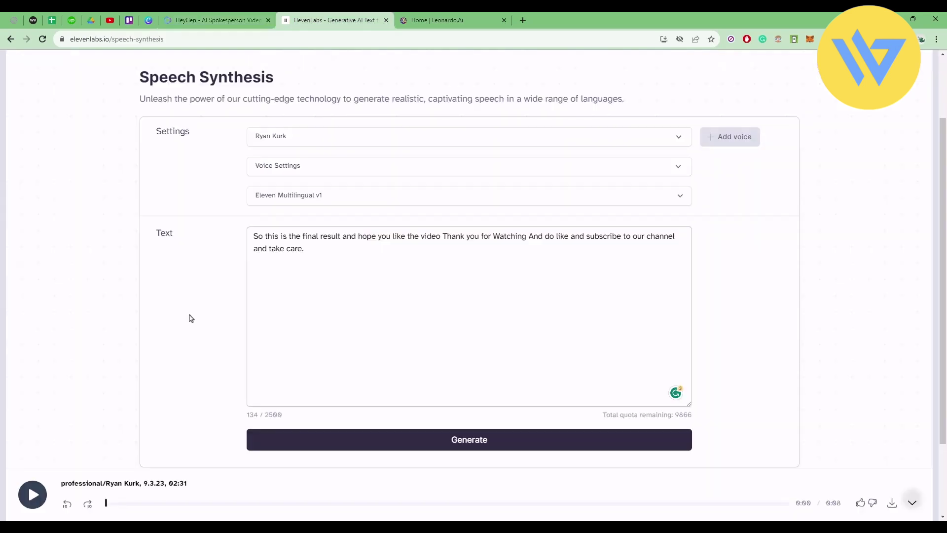
double_click(681, 415)
click(800, 399)
Switch to Leonardo.Ai and browse the featured models and the trending recent creations.
click(444, 20)
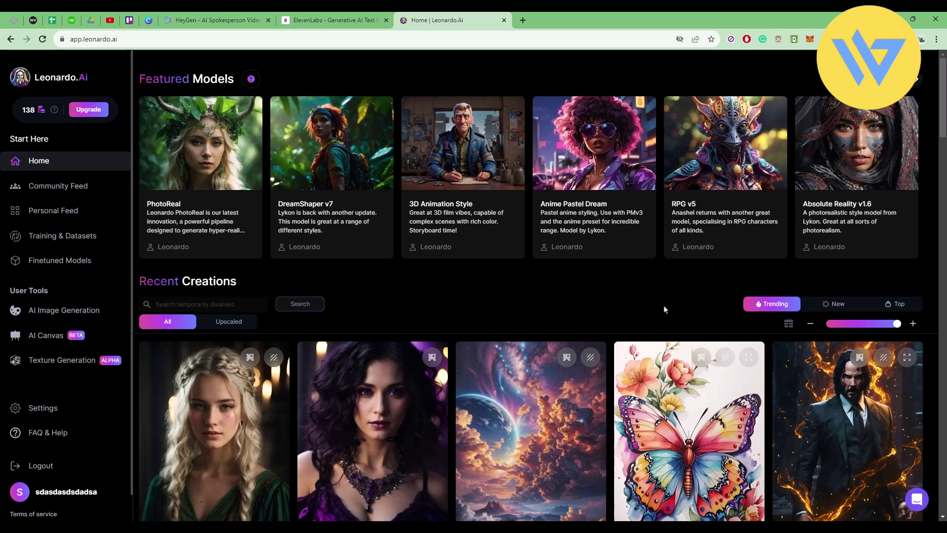
scroll(664, 310, down, 8)
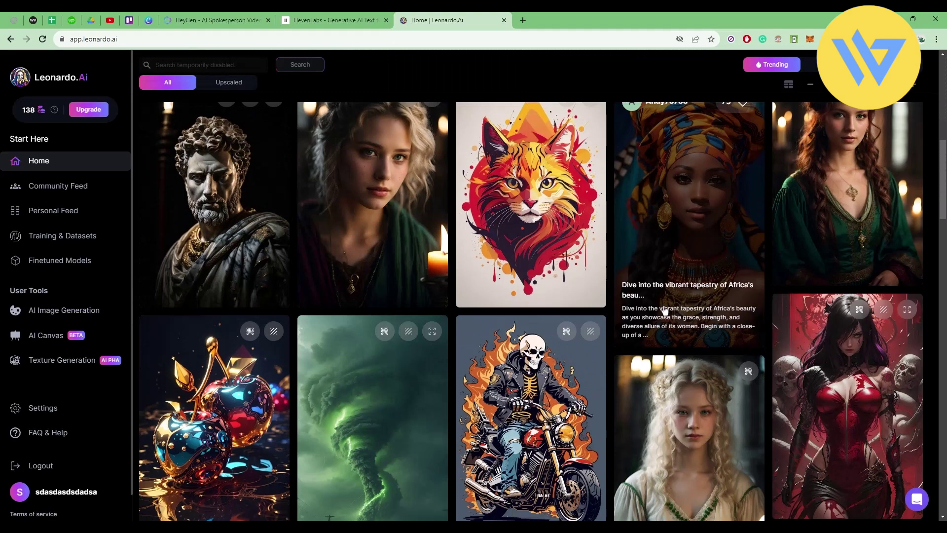
scroll(664, 309, down, 10)
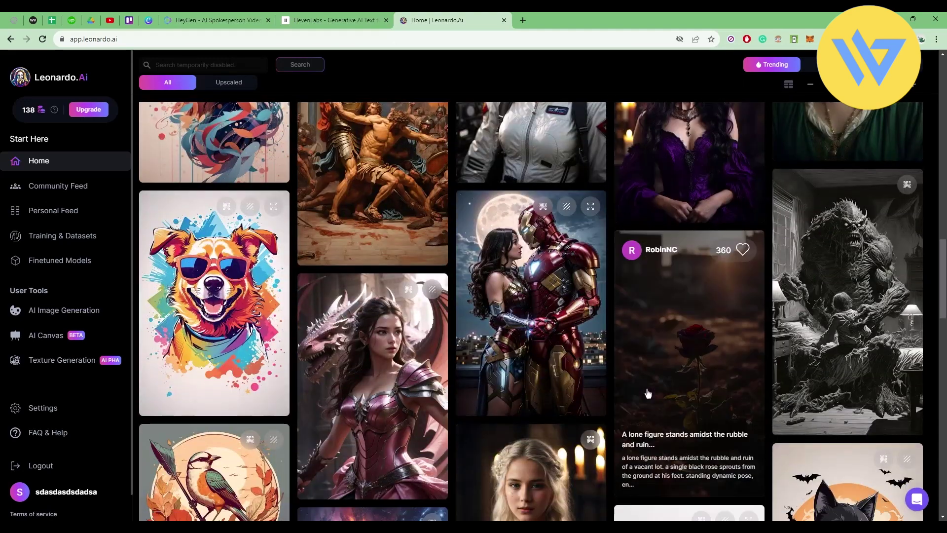
scroll(648, 393, down, 4)
scroll(648, 393, up, 15)
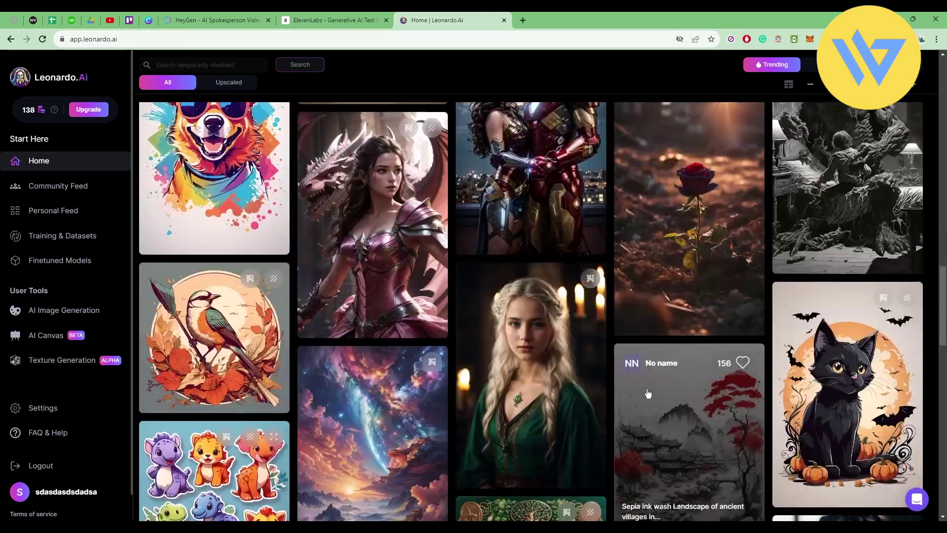
scroll(504, 362, up, 1)
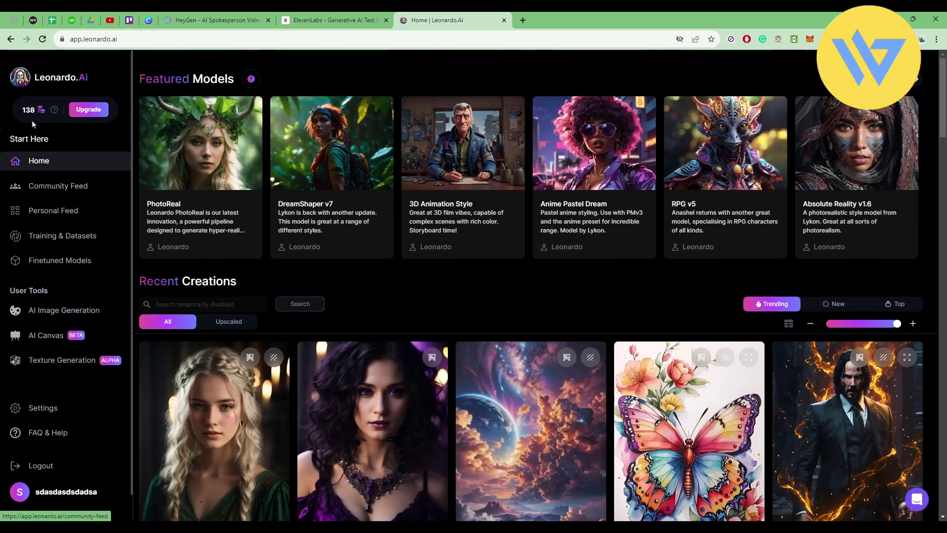
Open AI Image Generation, review the generation settings and set the number of images to 4.
click(57, 315)
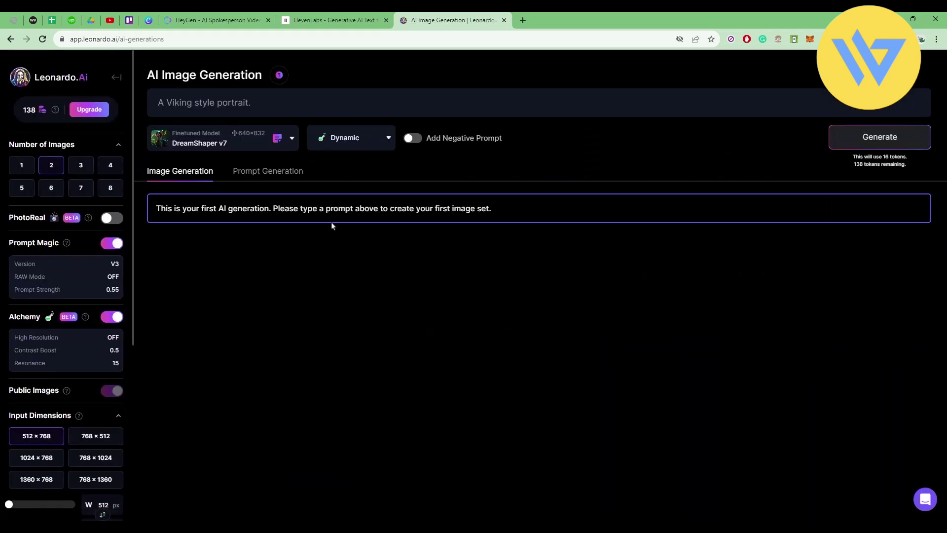
scroll(77, 423, down, 6)
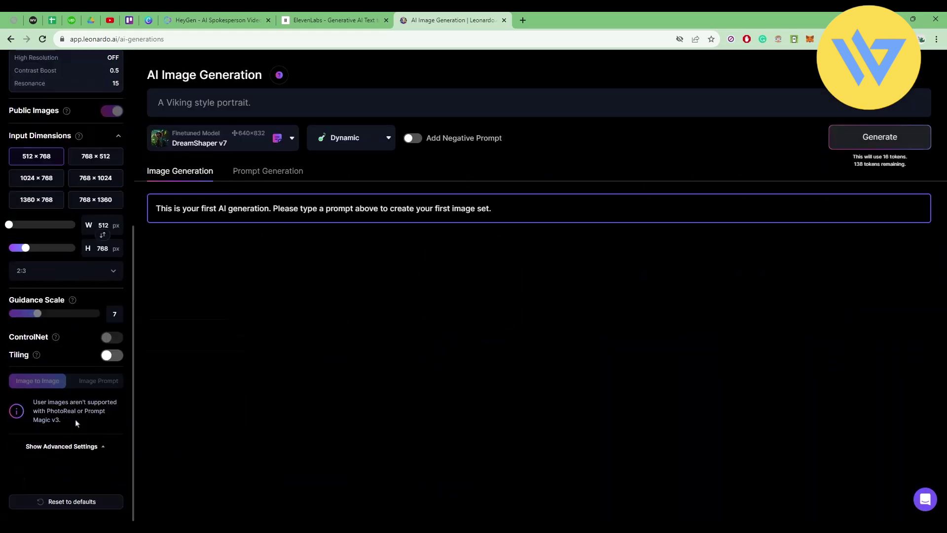
scroll(46, 356, up, 1)
scroll(101, 433, down, 1)
scroll(101, 426, up, 6)
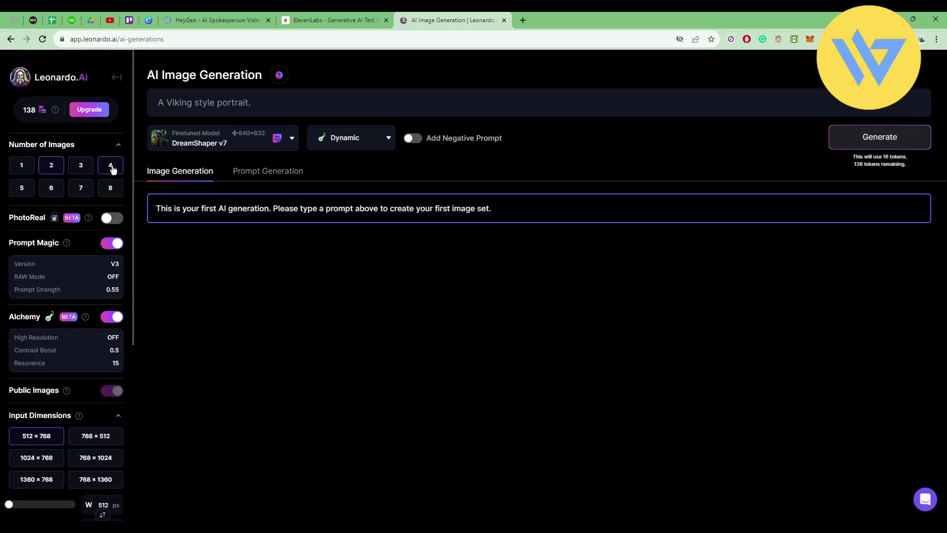
click(112, 169)
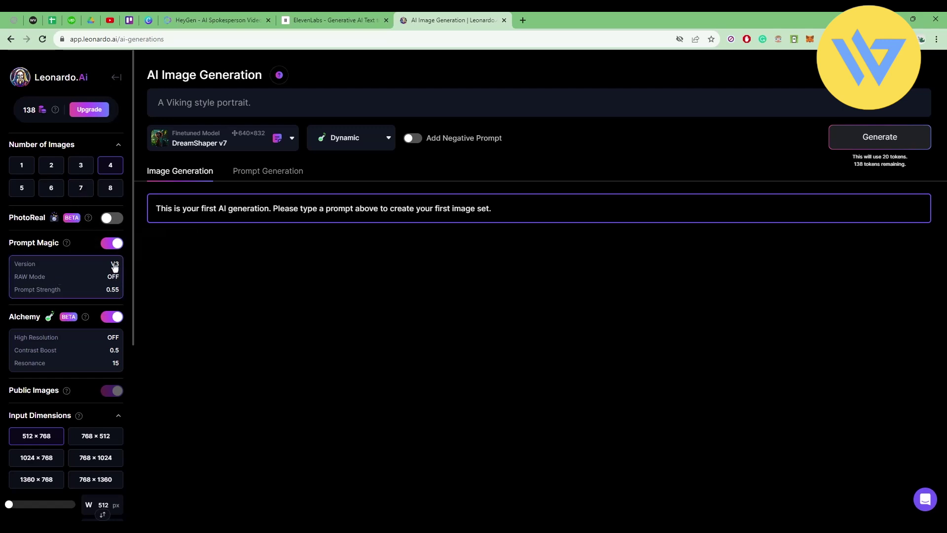
Set Prompt Magic to version V2 with a strength of 0.4 and save its settings.
click(57, 276)
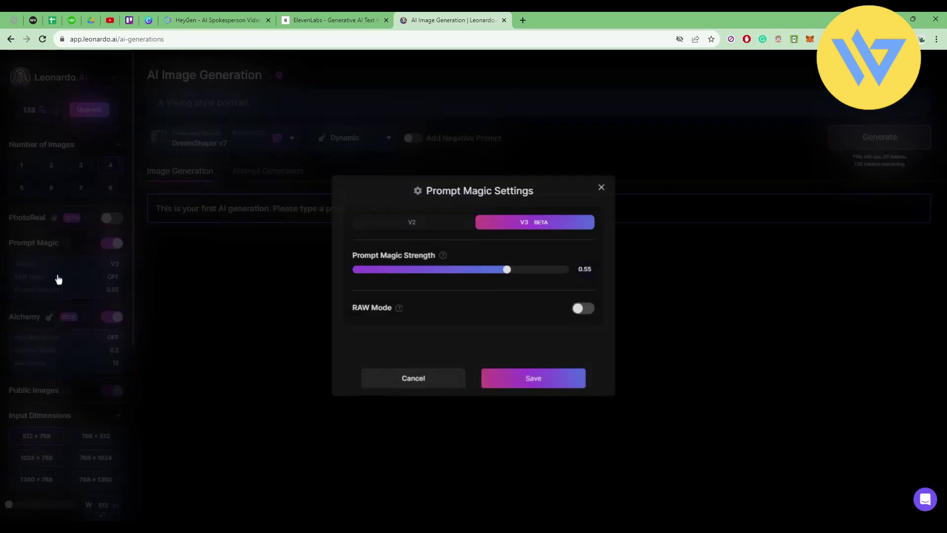
click(390, 227)
drag(497, 278, 522, 269)
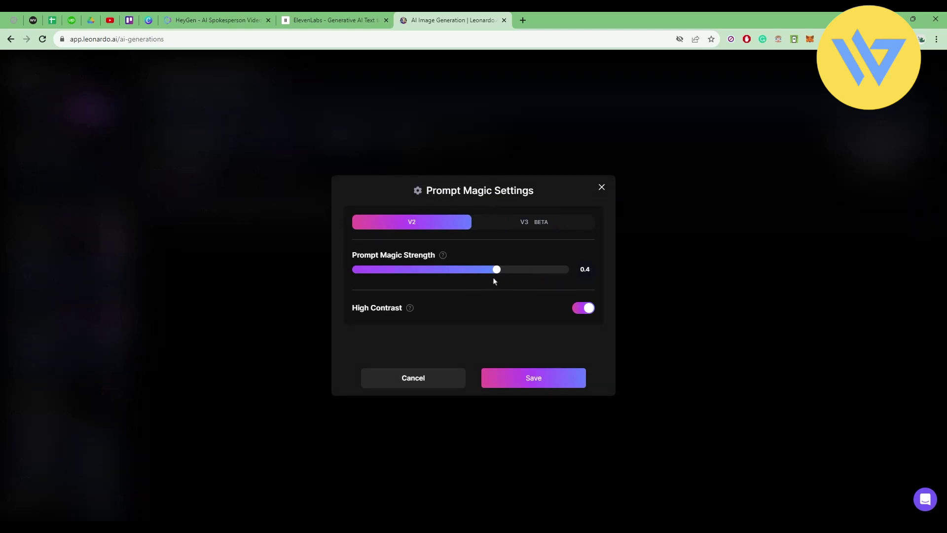
click(520, 380)
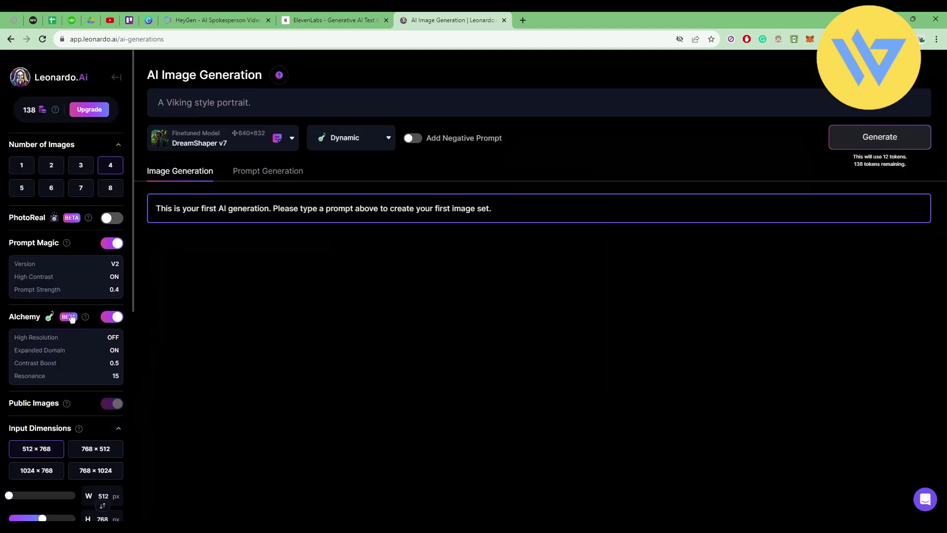
Set the input dimensions to 1024 × 768.
scroll(64, 317, down, 3)
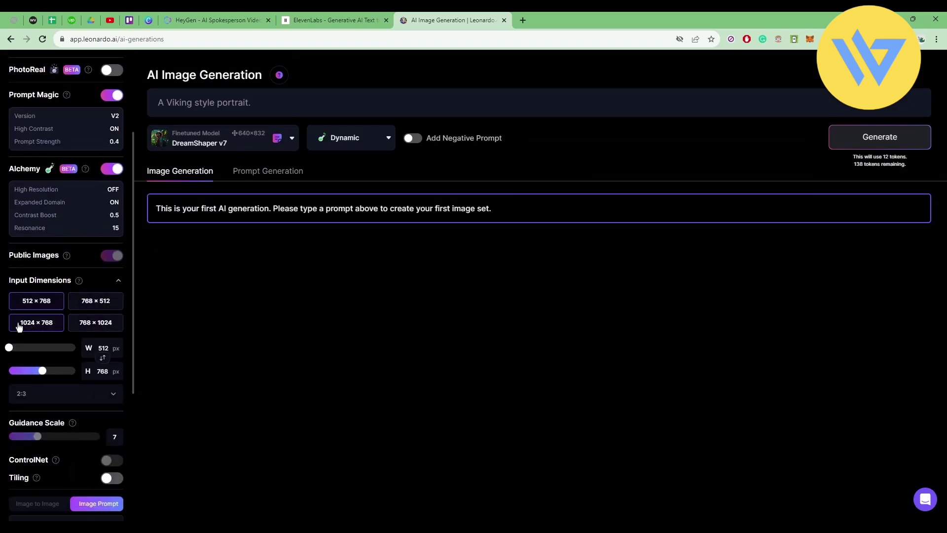
click(42, 329)
scroll(44, 345, up, 1)
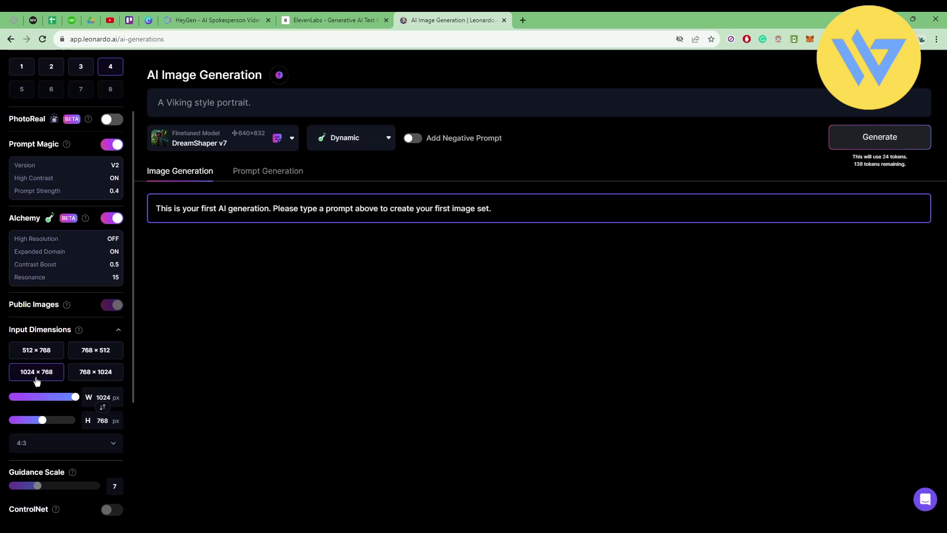
Upload beard-1845166 from the Desktop as the image prompt and increase its image weight.
scroll(45, 370, down, 4)
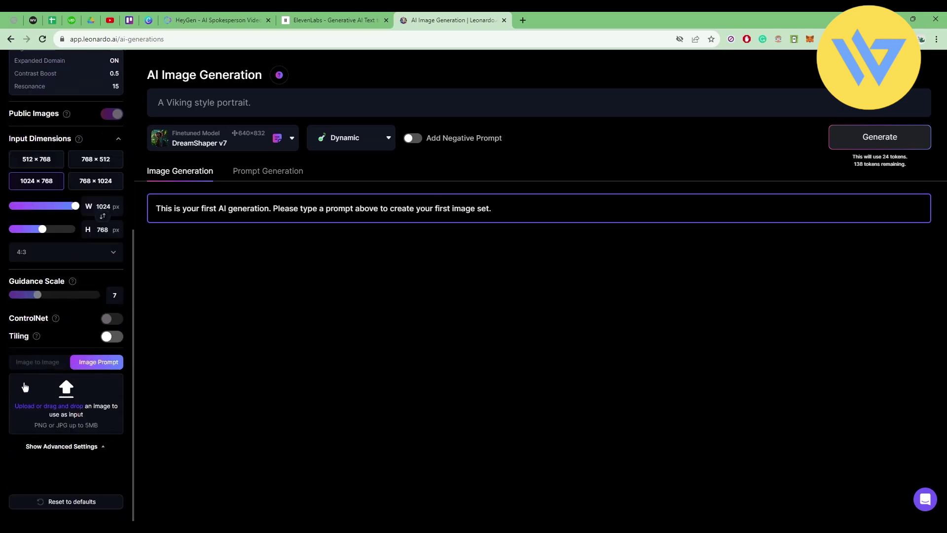
click(52, 417)
click(378, 175)
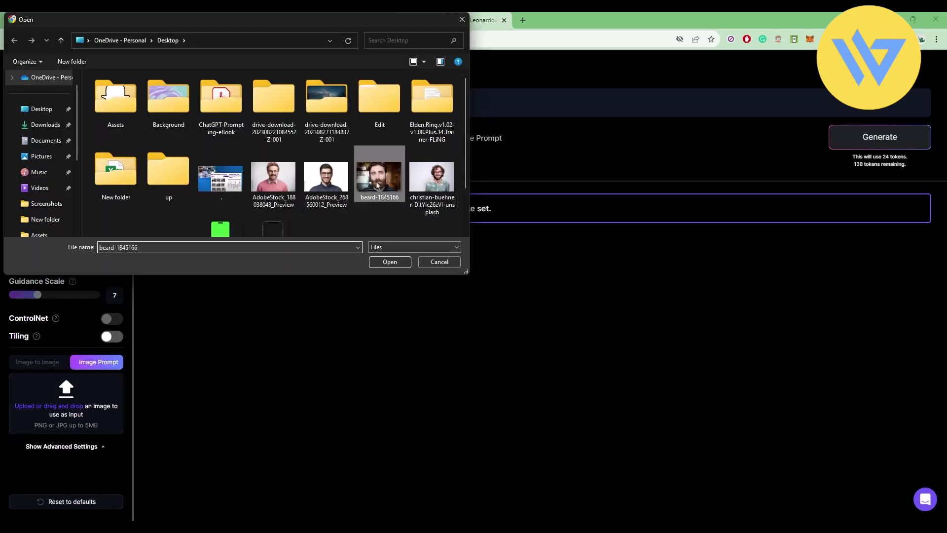
click(390, 262)
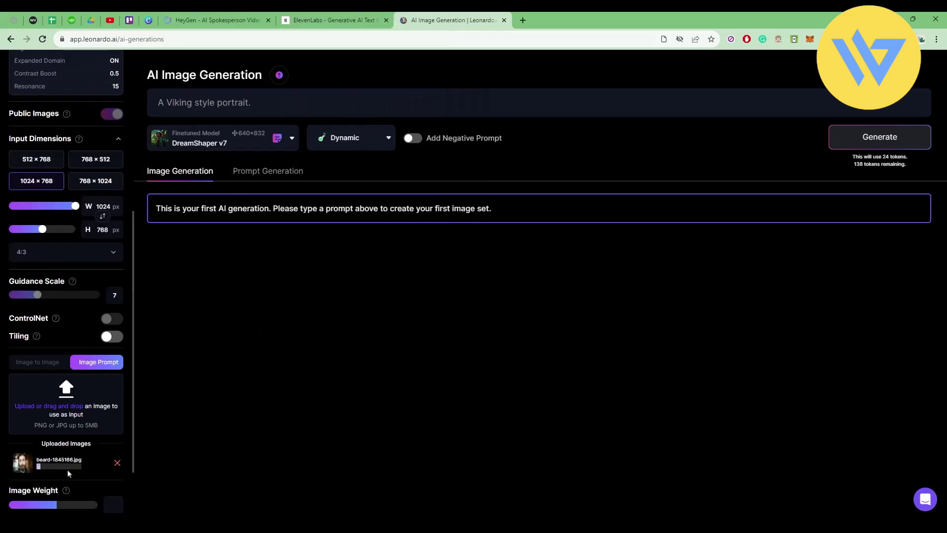
scroll(68, 469, down, 2)
scroll(60, 439, up, 5)
scroll(58, 434, down, 5)
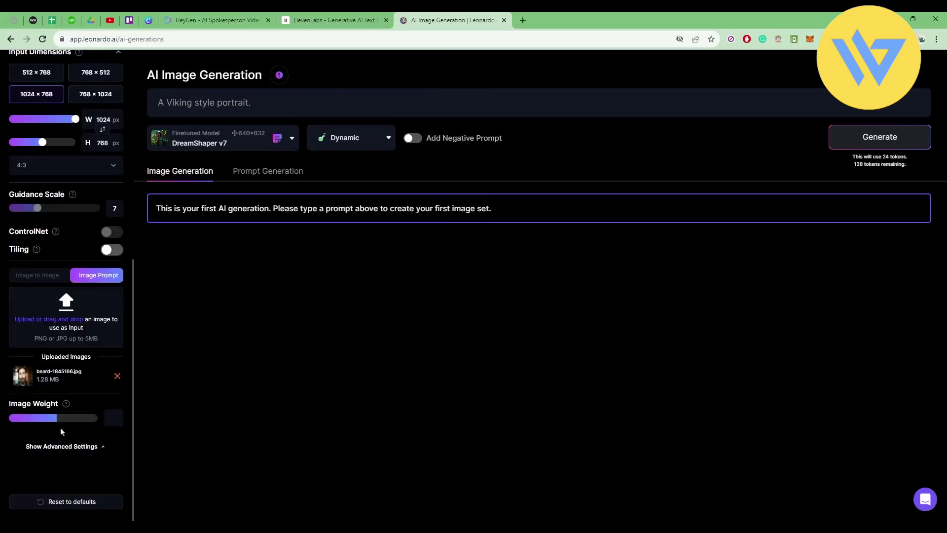
drag(55, 418, 69, 418)
Generate the images from the prompt "A Viking style portrait.".
drag(133, 320, 295, 106)
click(347, 114)
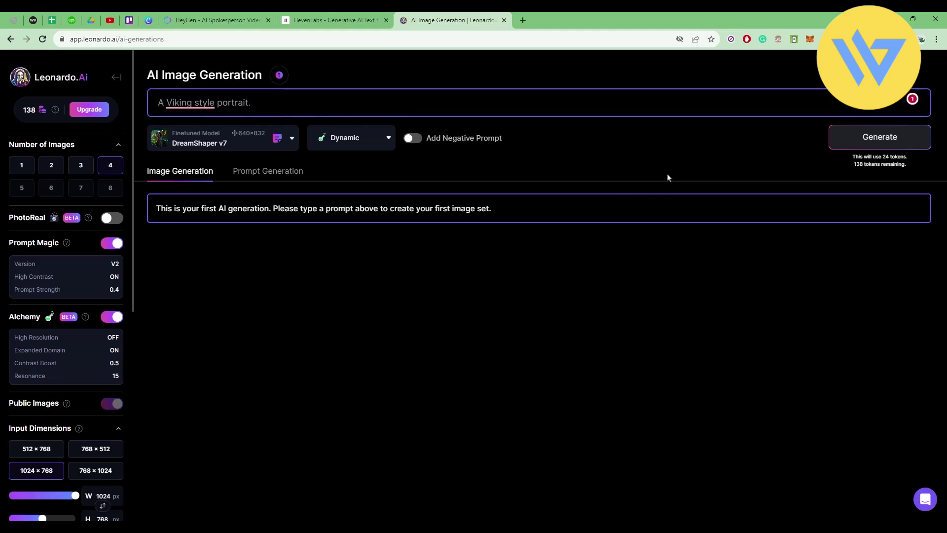
click(868, 145)
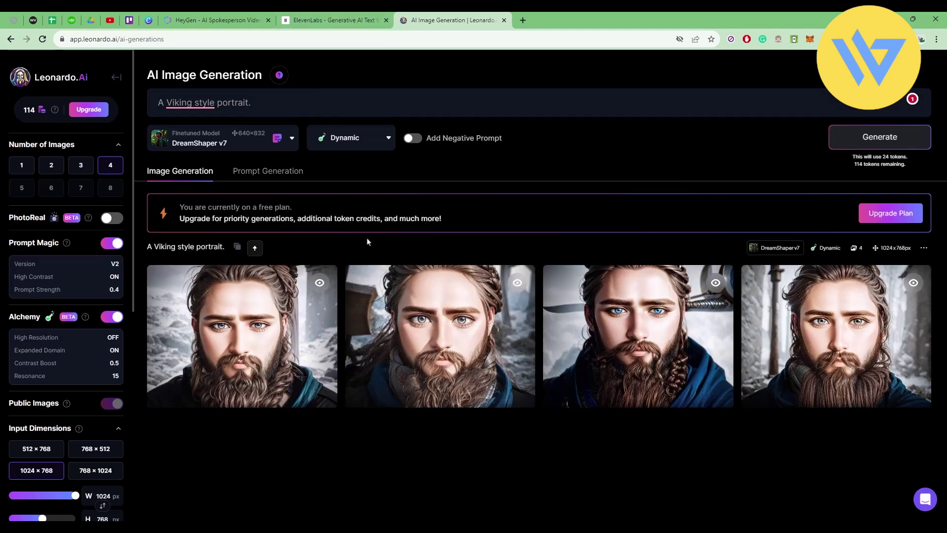
View the generated Viking portraits one after another at full size and close the viewer.
click(393, 328)
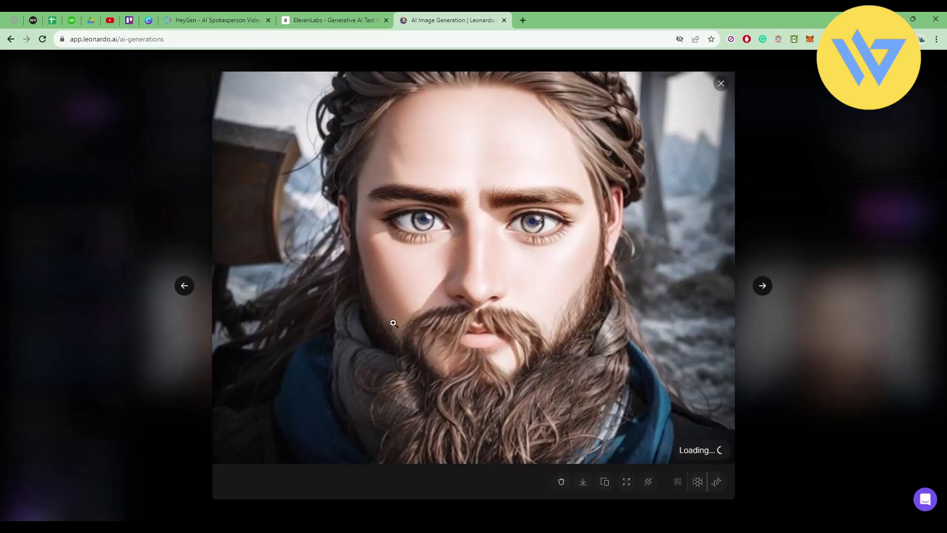
click(184, 286)
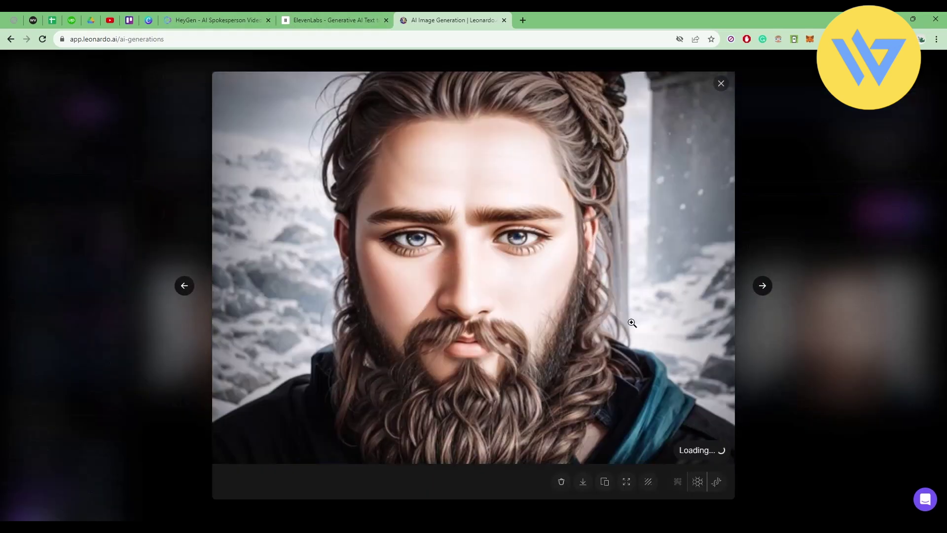
click(767, 291)
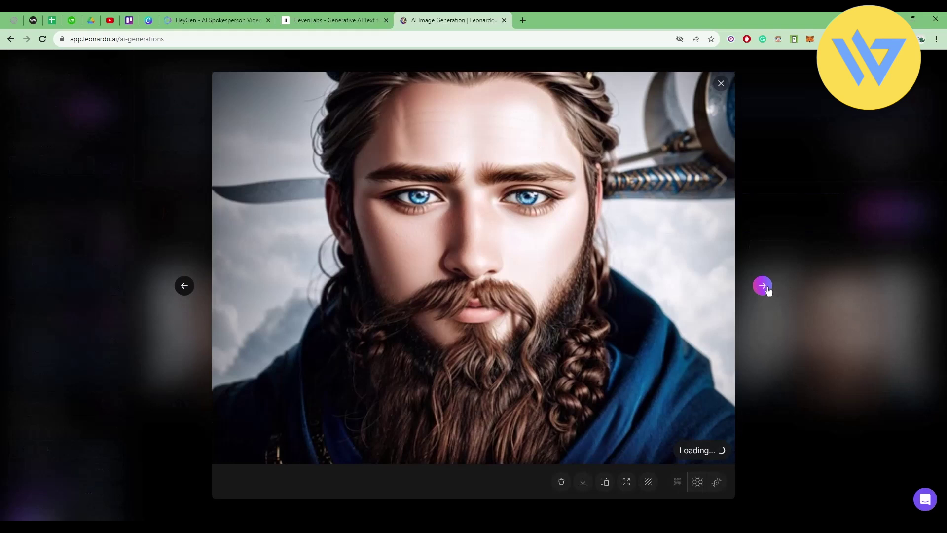
click(766, 289)
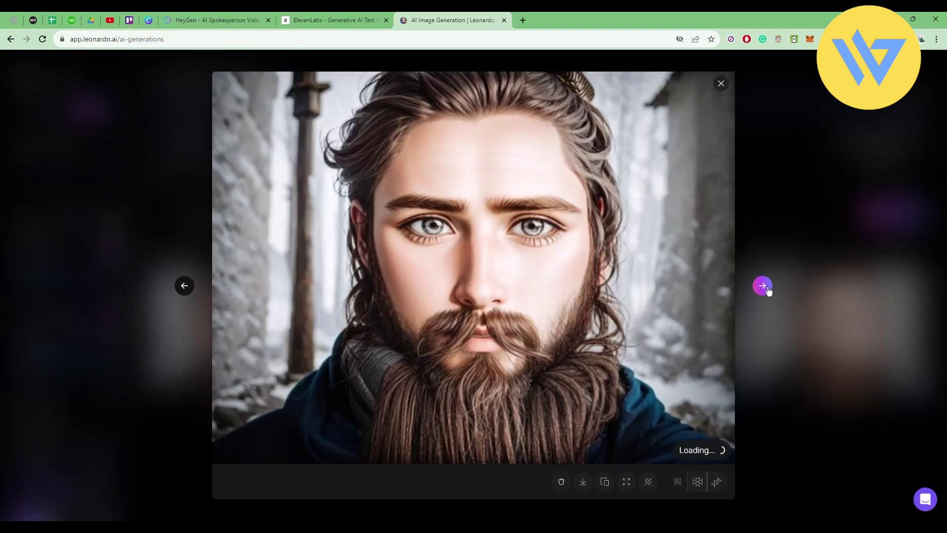
click(795, 246)
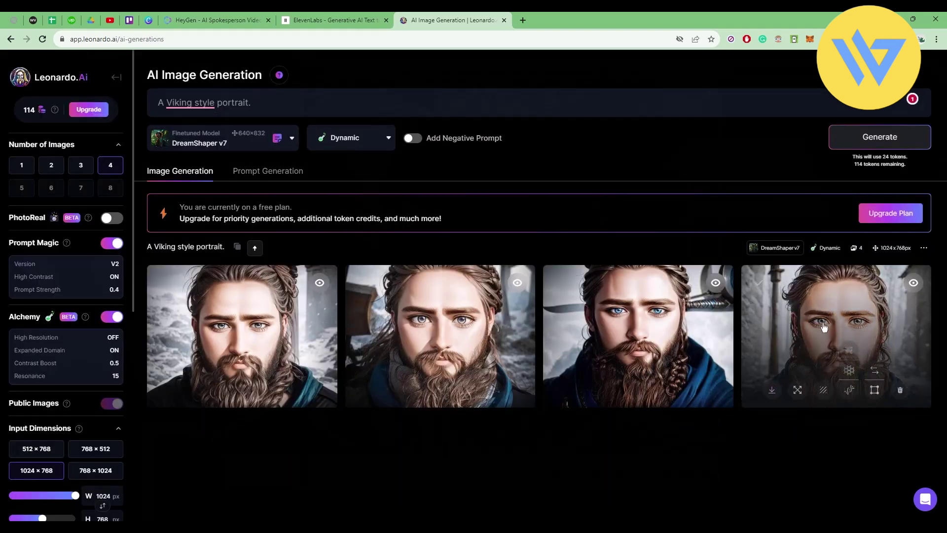
Download the fourth Viking portrait to the Desktop as the JPEG DreamShaper_v7_A_Viking_style_portrait_0 and close the image viewer.
click(823, 326)
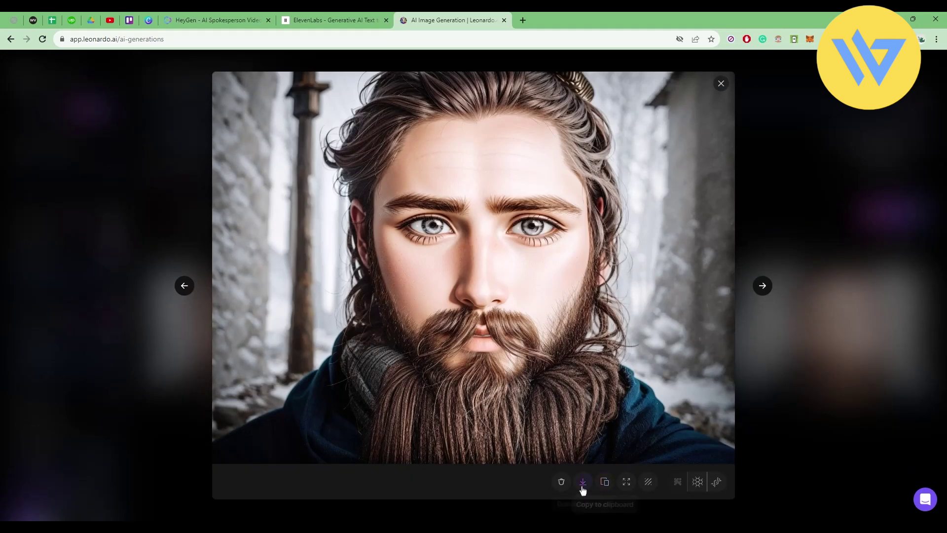
click(587, 485)
click(34, 111)
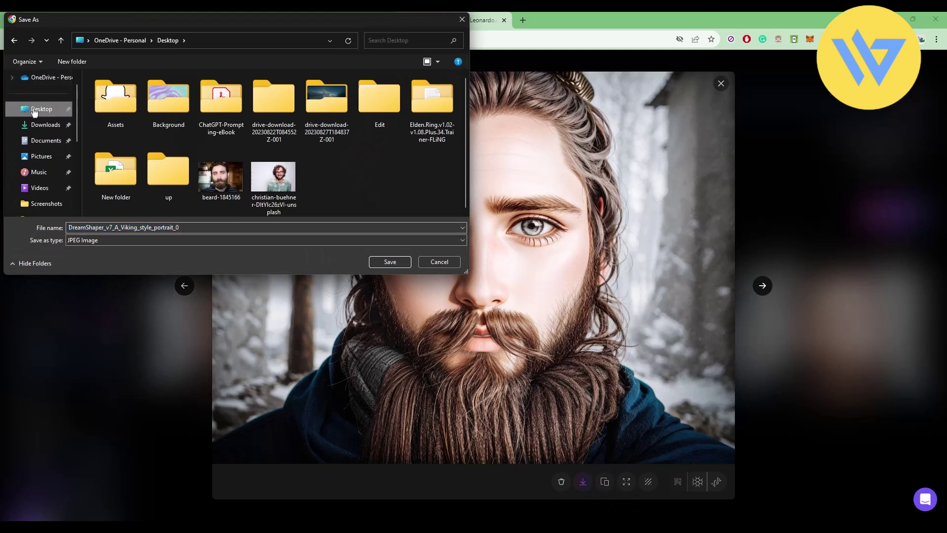
click(394, 264)
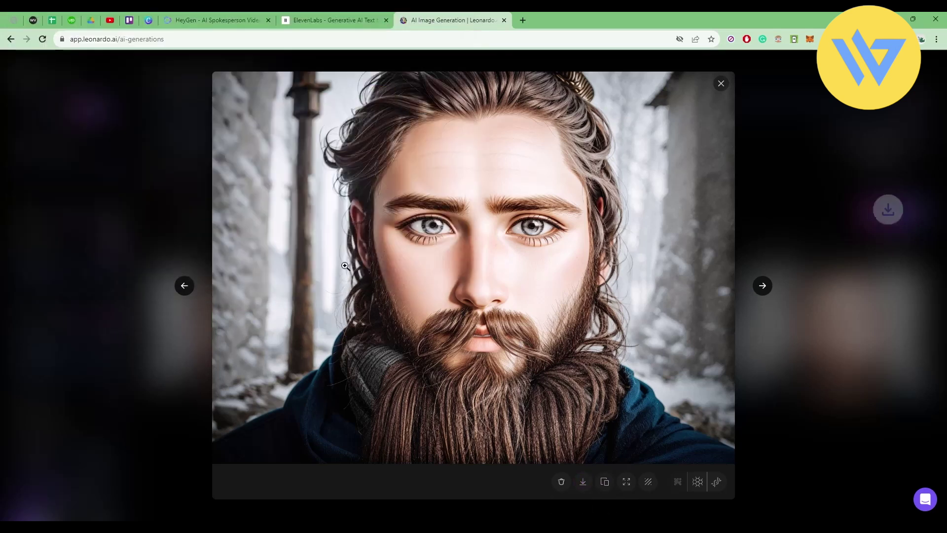
click(802, 222)
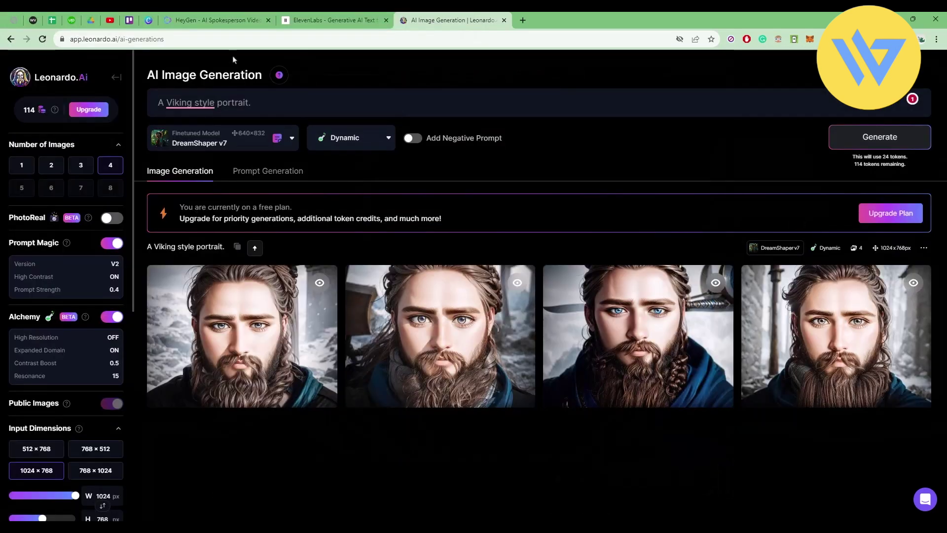
Switch to HeyGen and upload DreamShaper_v7_A_Viking_style_portrait_0 from the Desktop as a new Photo Avatar.
click(217, 20)
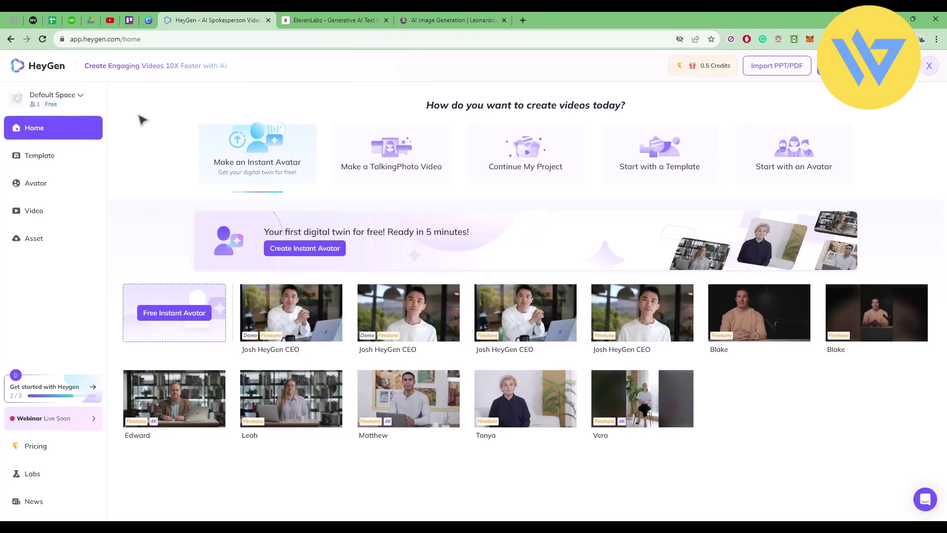
click(58, 192)
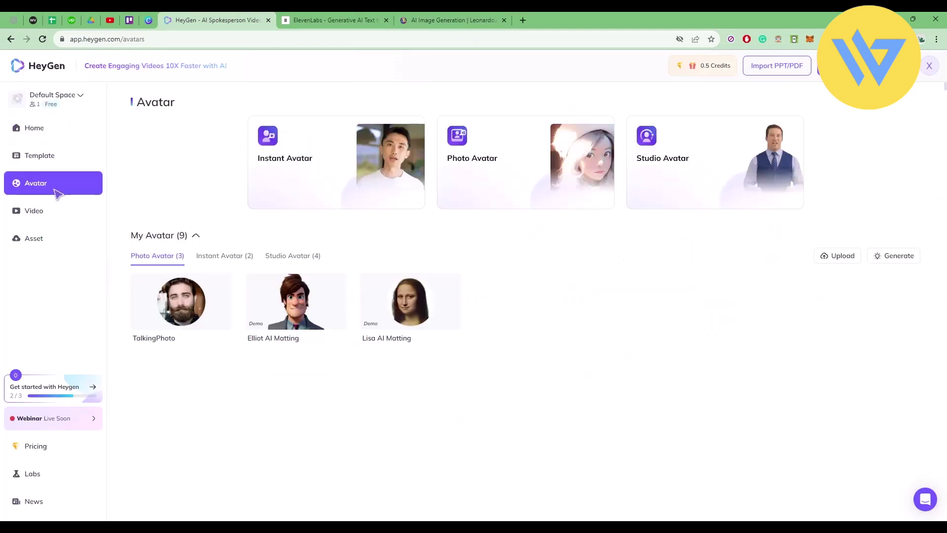
mouse_move(545, 182)
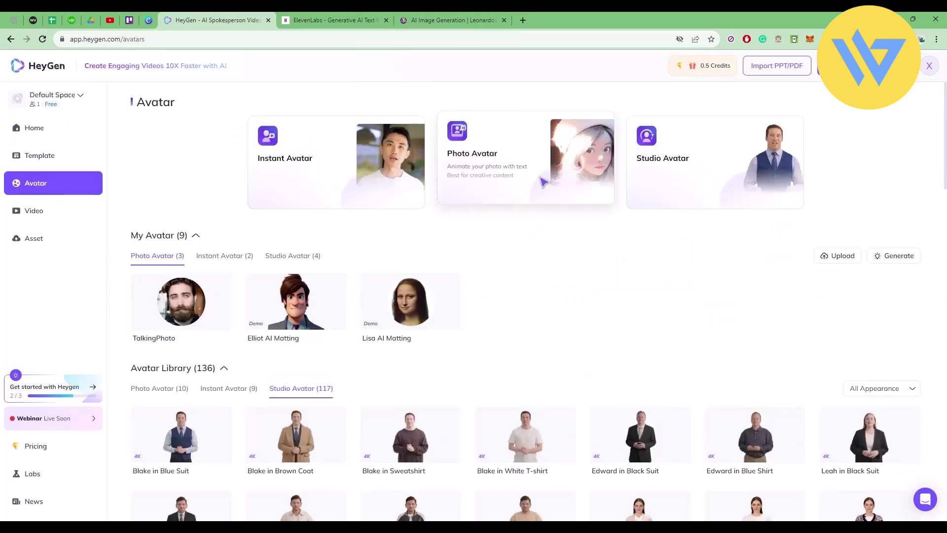
click(496, 158)
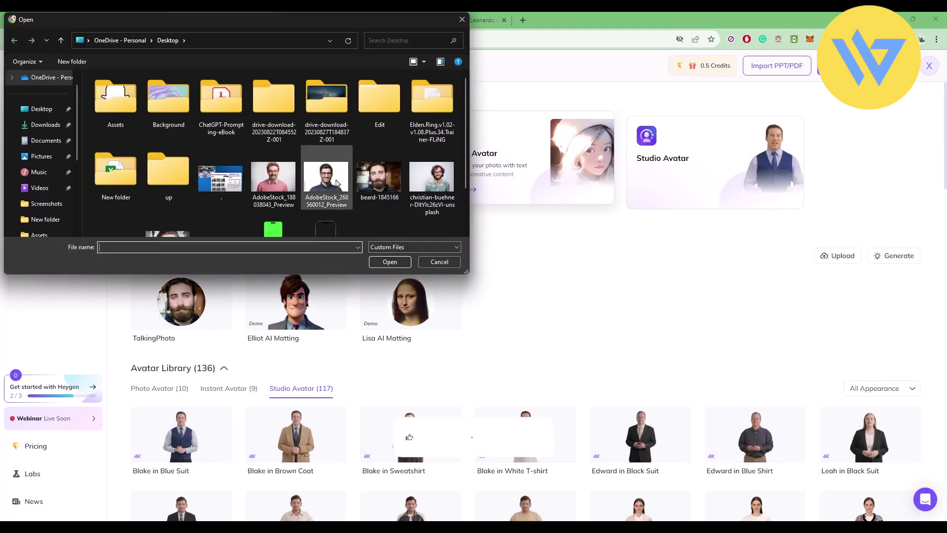
scroll(289, 194, down, 1)
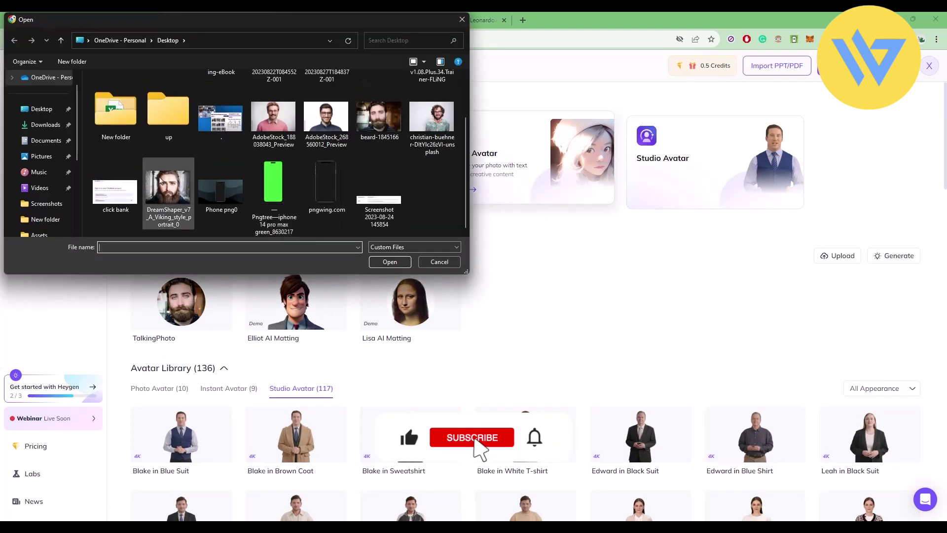
click(166, 182)
click(377, 262)
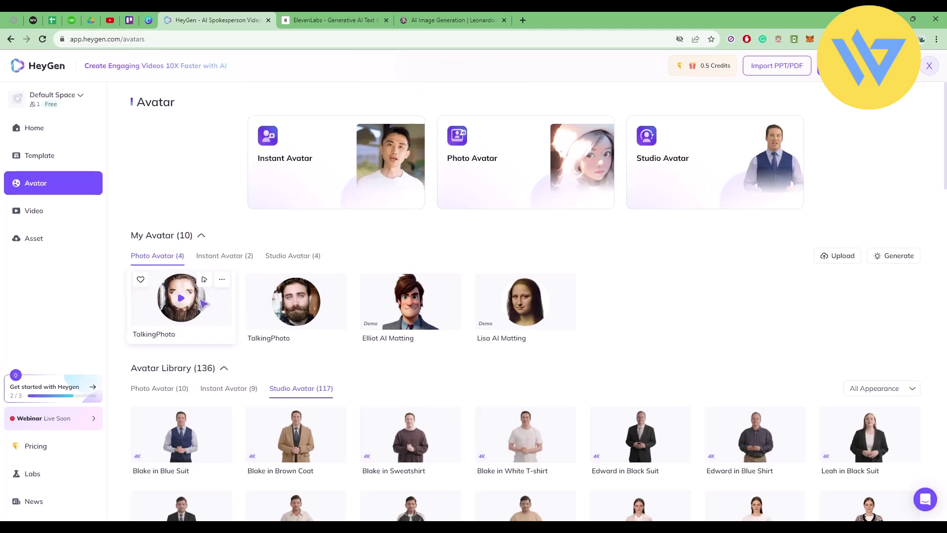
Create a Portrait 1080 x 1920 px video from the newly uploaded Viking TalkingPhoto avatar.
click(183, 298)
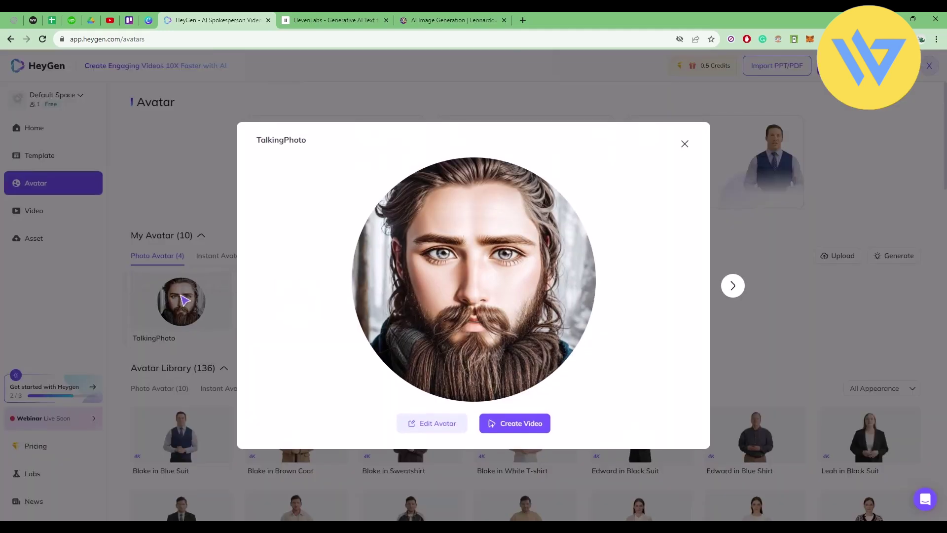
mouse_move(525, 427)
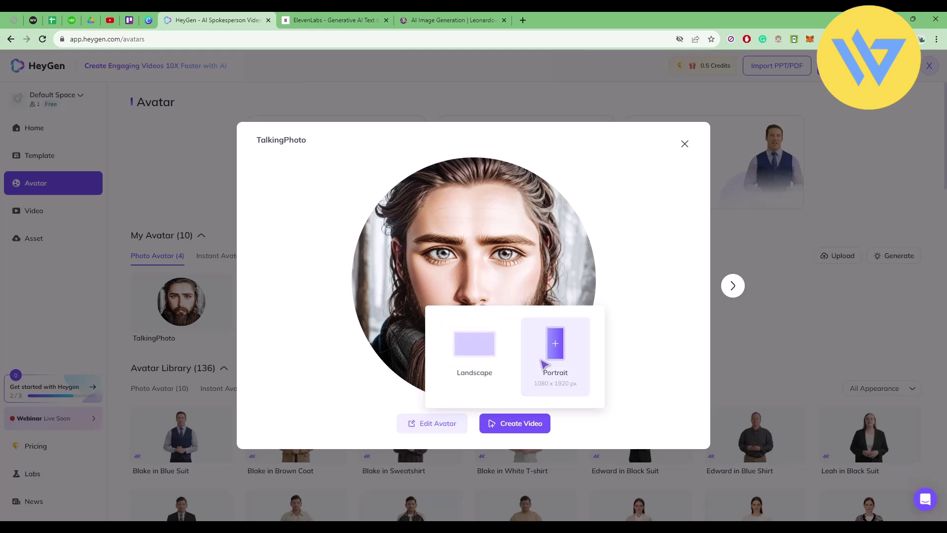
click(552, 380)
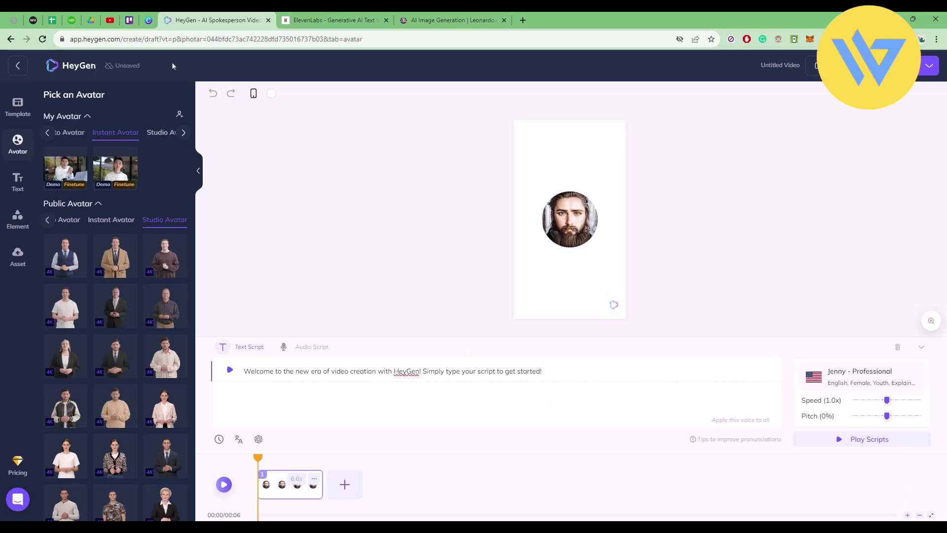
Remove the avatar's circular mask, then enlarge and reposition the portrait to fill nearly the whole canvas.
click(570, 230)
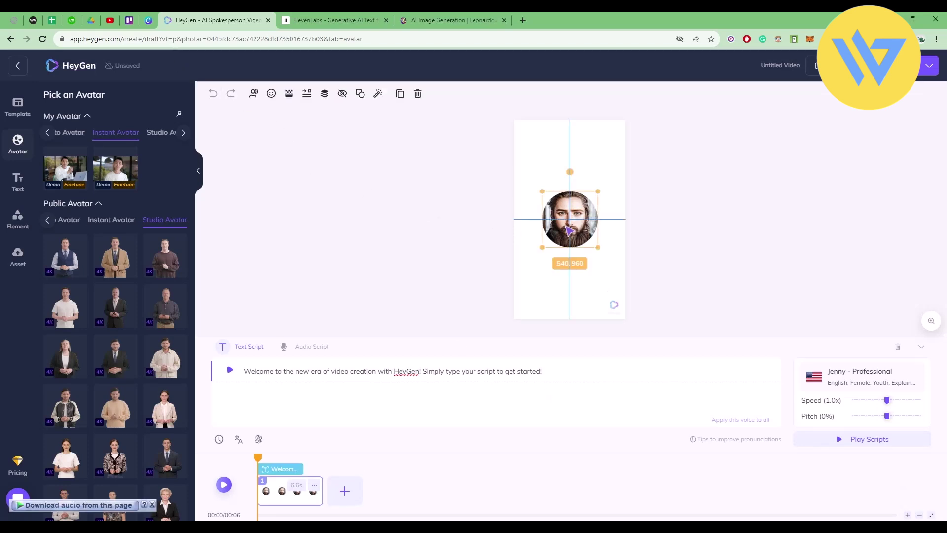
click(362, 95)
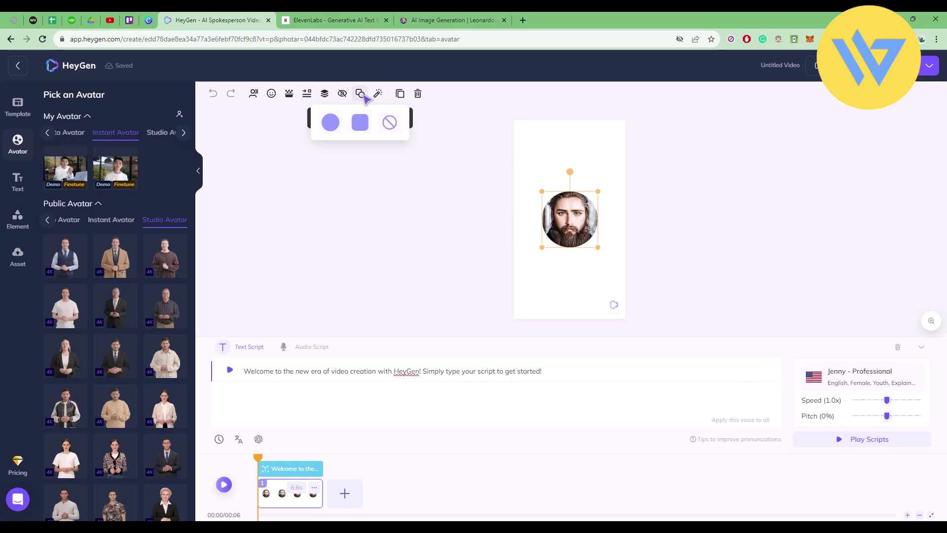
click(391, 124)
click(594, 217)
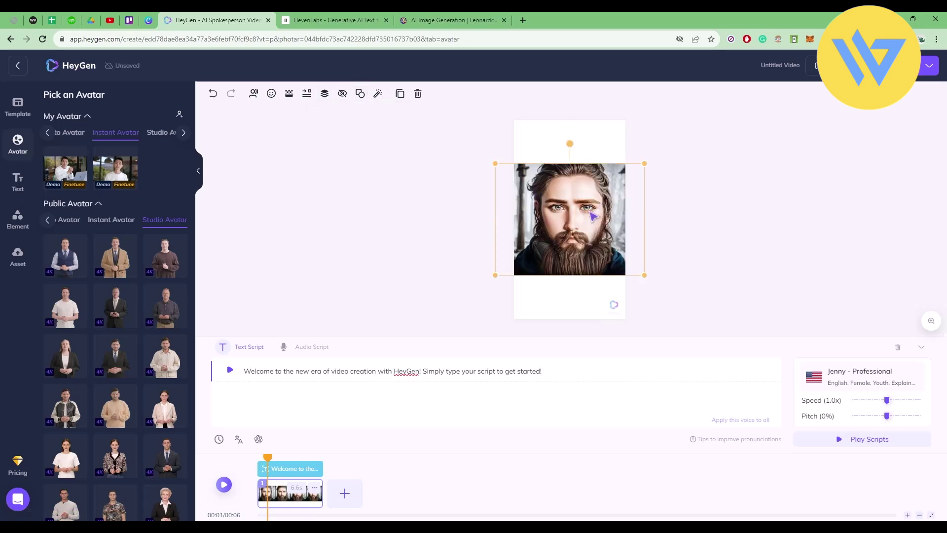
drag(495, 164, 676, 131)
drag(557, 200, 603, 247)
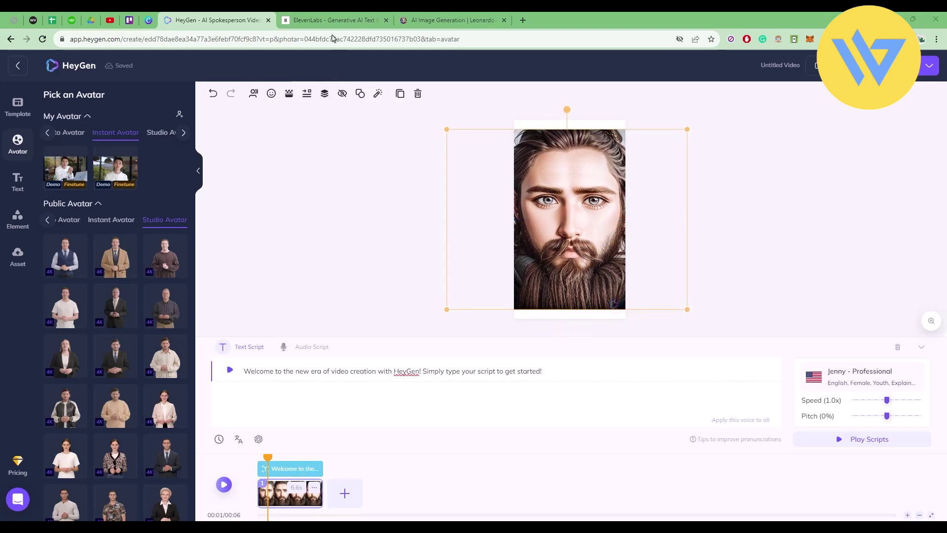
Add rectangle shapes over the white strips above and below the Viking portrait.
click(18, 217)
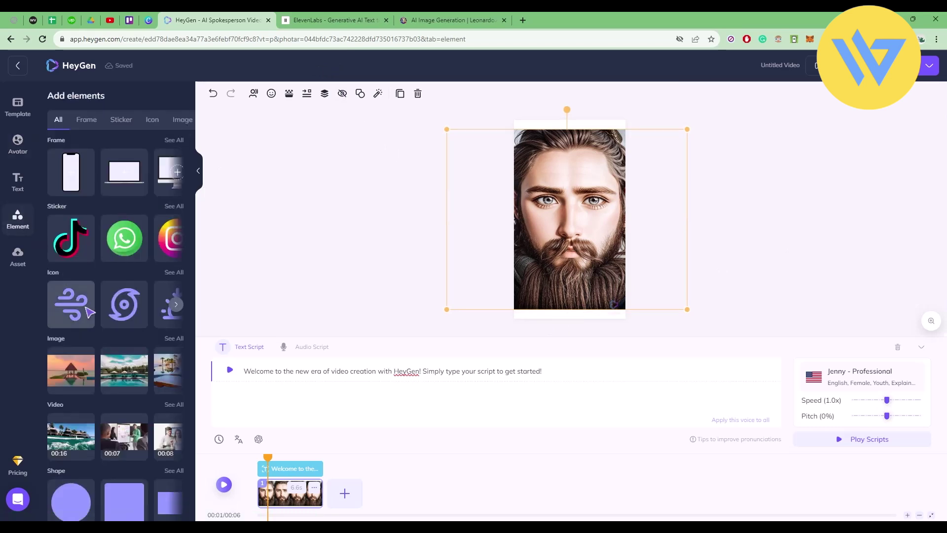
scroll(118, 504, down, 3)
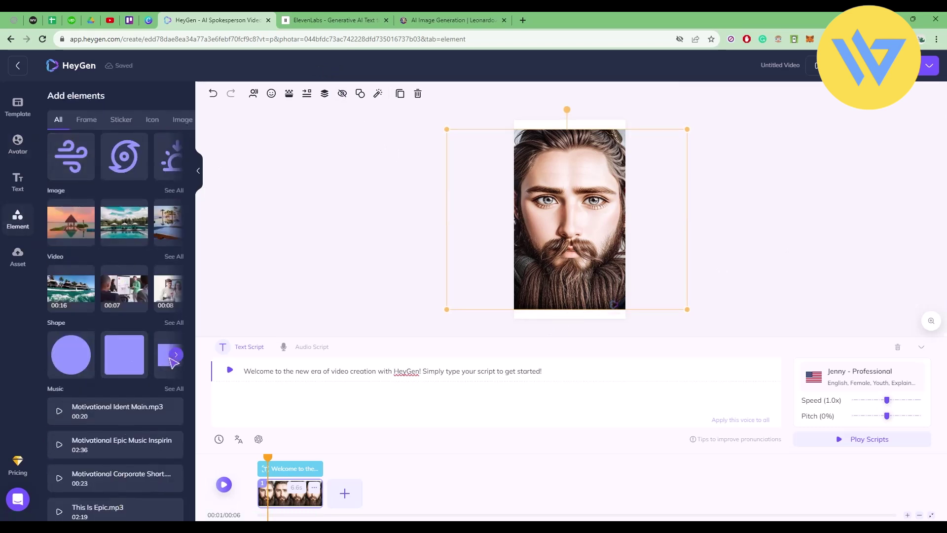
click(175, 355)
drag(128, 364, 609, 321)
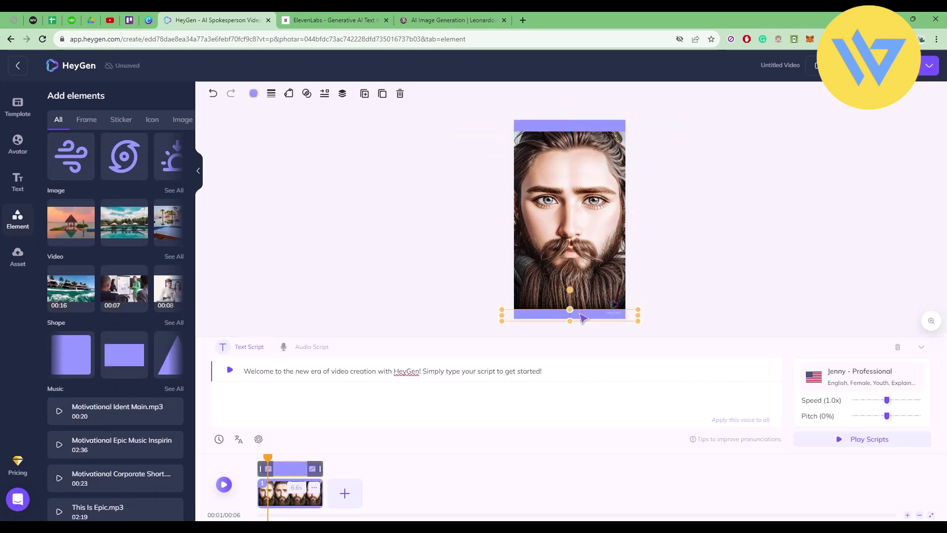
Colour the rectangle bars above and below the portrait black, with the top bar aligned to the canvas's upper edge.
right_click(584, 320)
drag(584, 315, 582, 129)
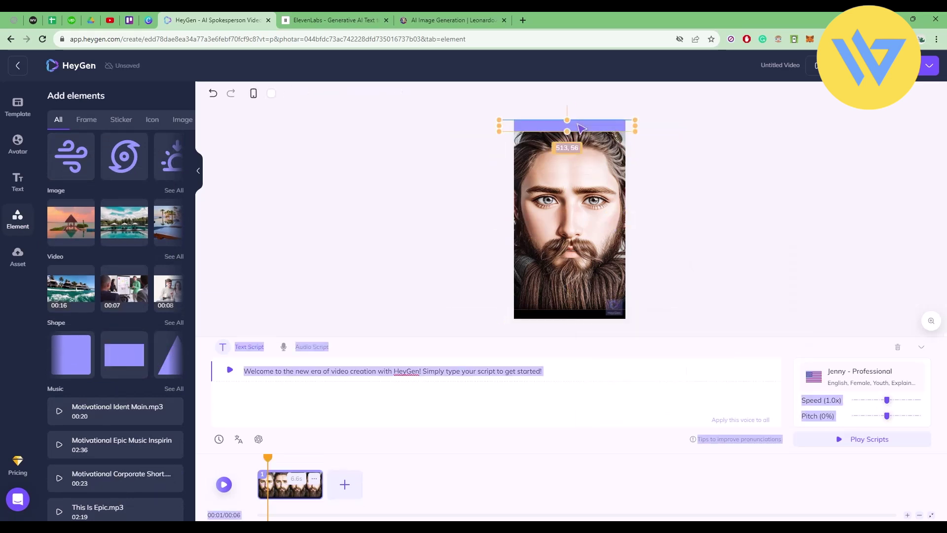
click(254, 93)
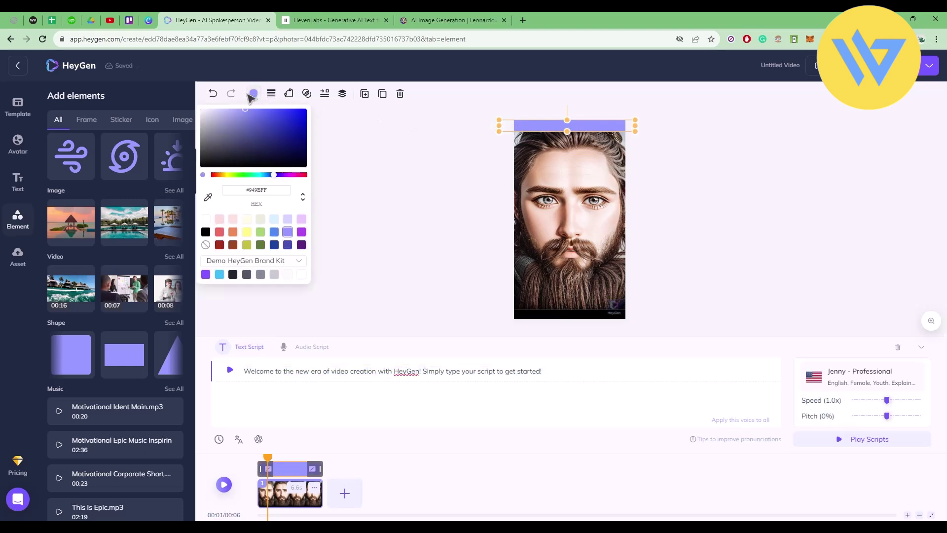
drag(220, 155, 205, 166)
click(678, 271)
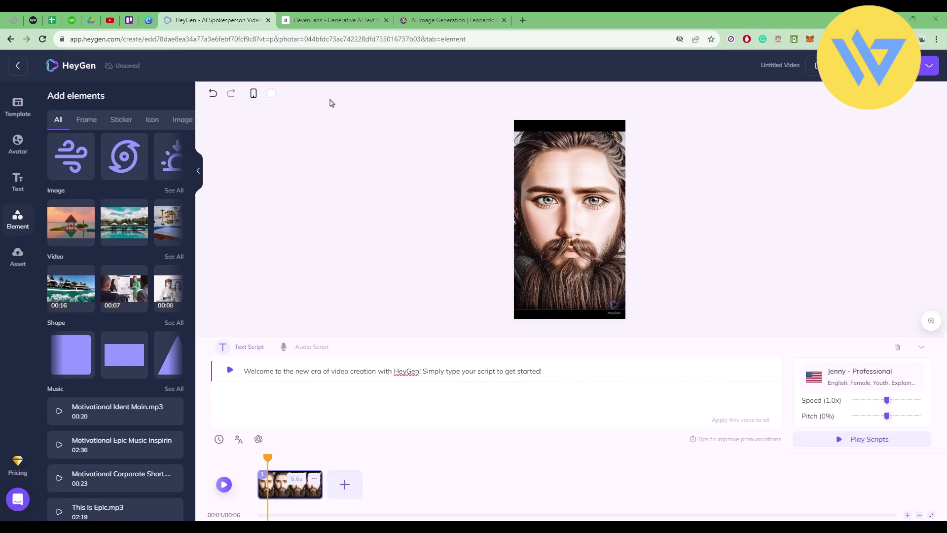
Switch to ElevenLabs, open VoiceLab in a new tab and look over the types of voice that can be created.
click(313, 15)
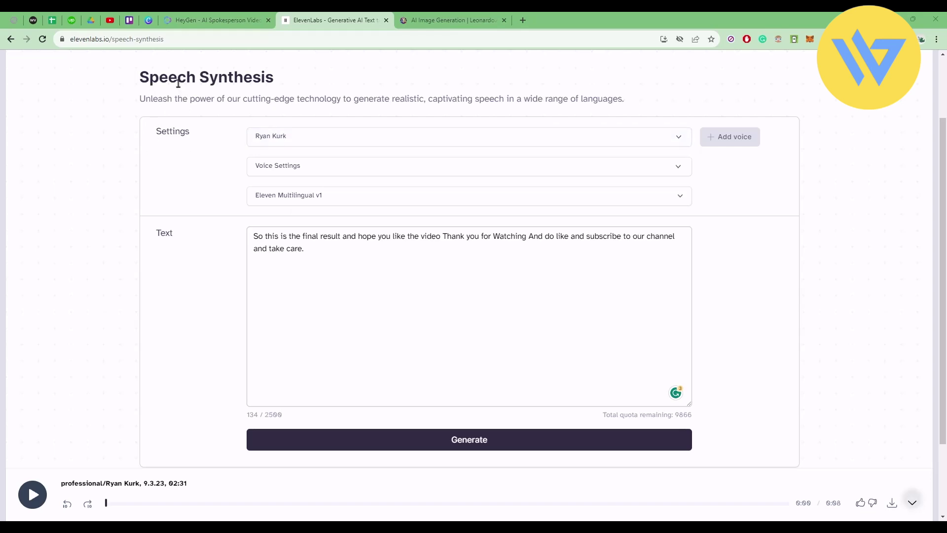
scroll(140, 122, up, 2)
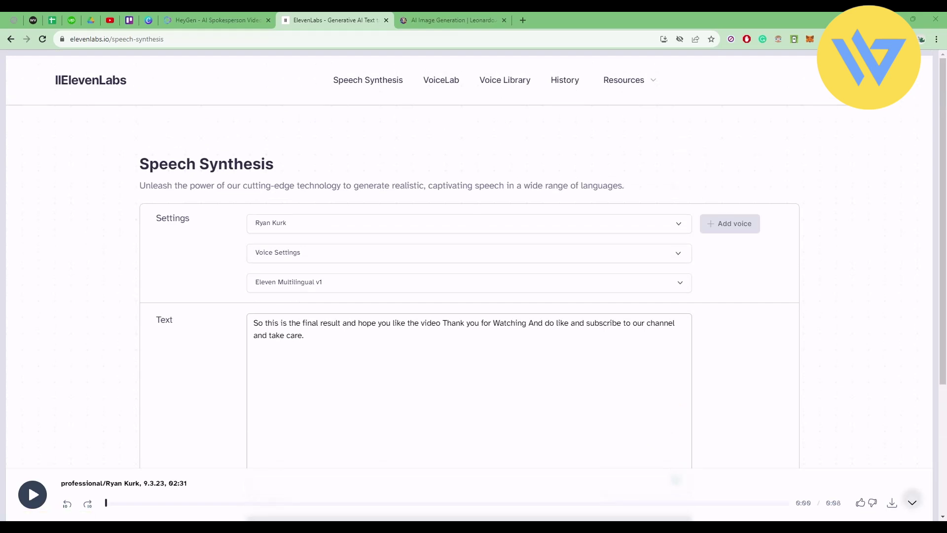
middle_click(441, 87)
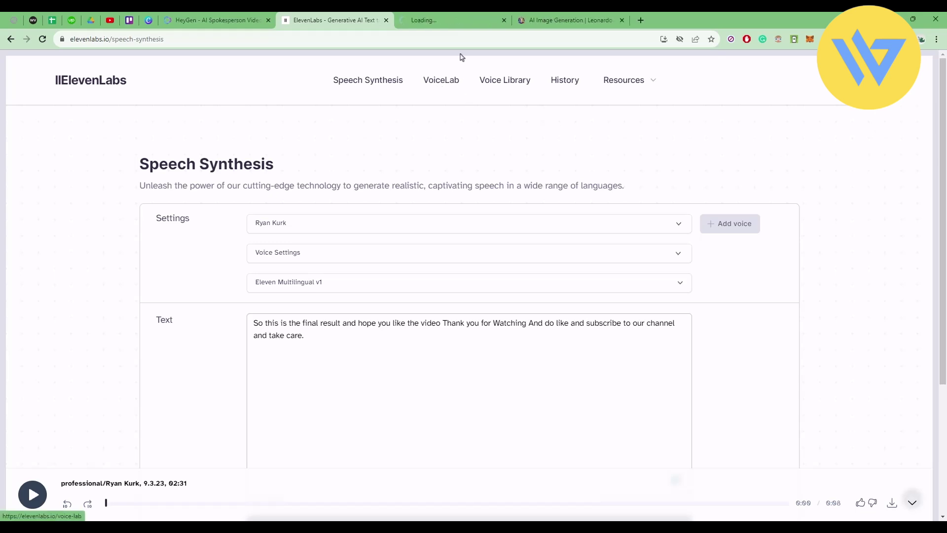
click(450, 20)
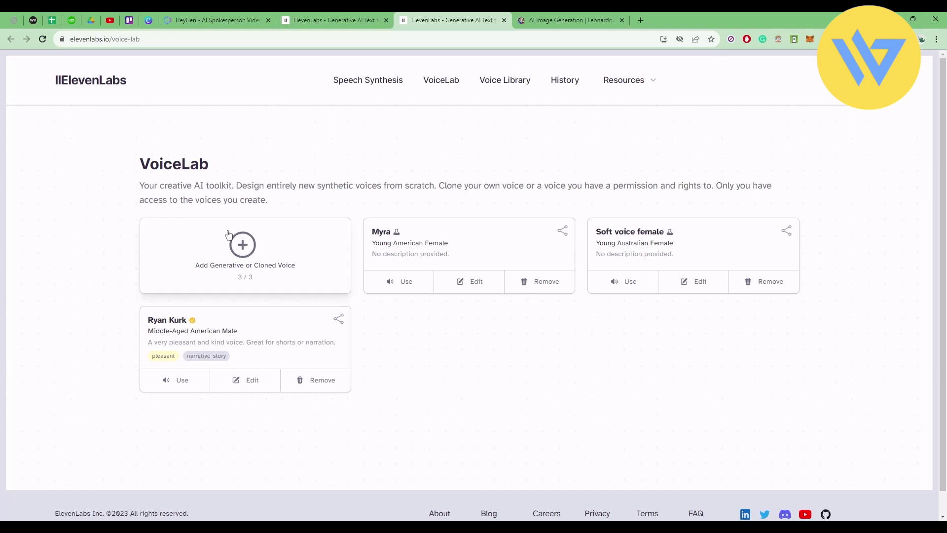
click(250, 248)
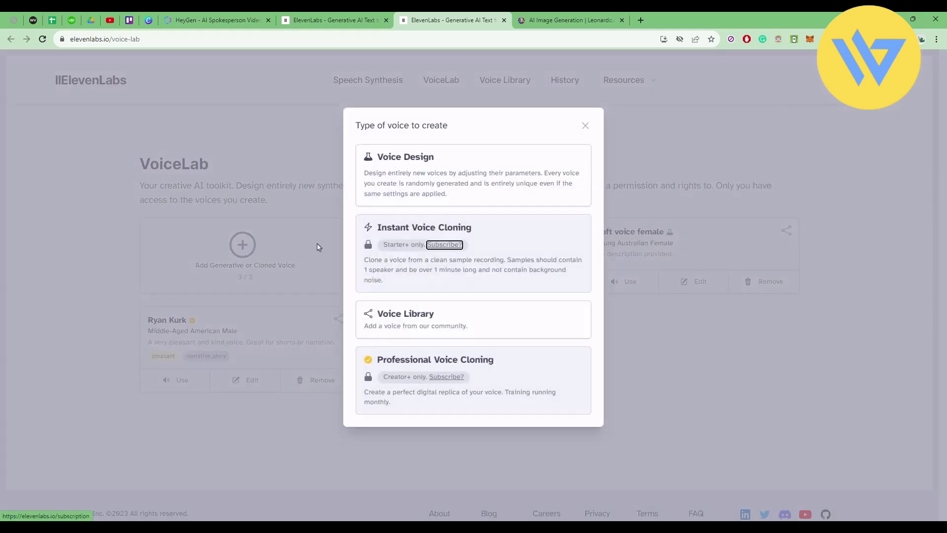
click(446, 252)
click(624, 338)
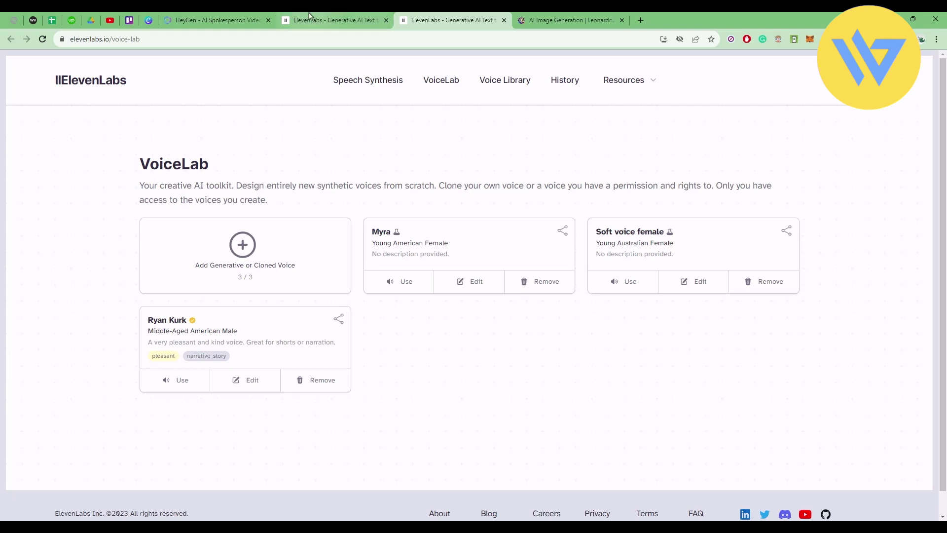
Return to Speech Synthesis and review the available voices, voice settings and speech models without changing them.
click(335, 20)
click(325, 39)
click(451, 222)
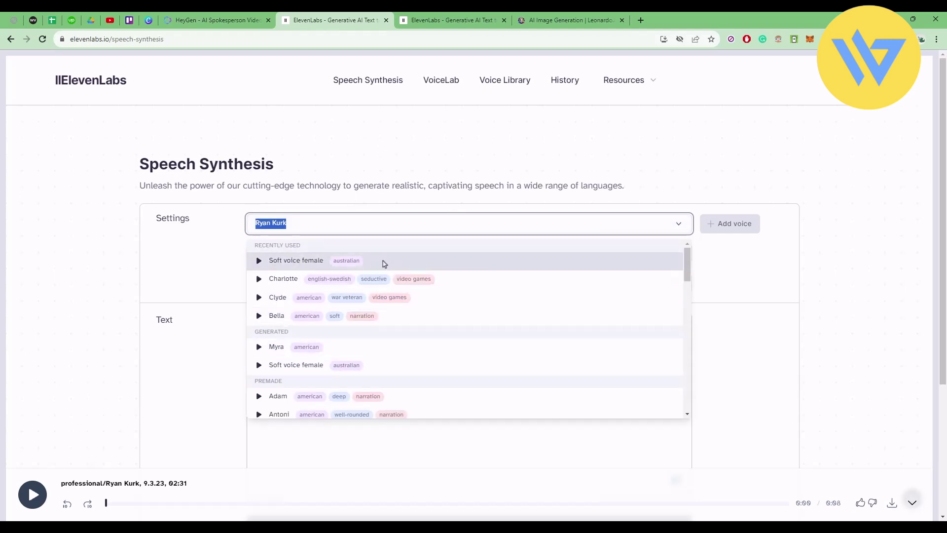
key(Escape)
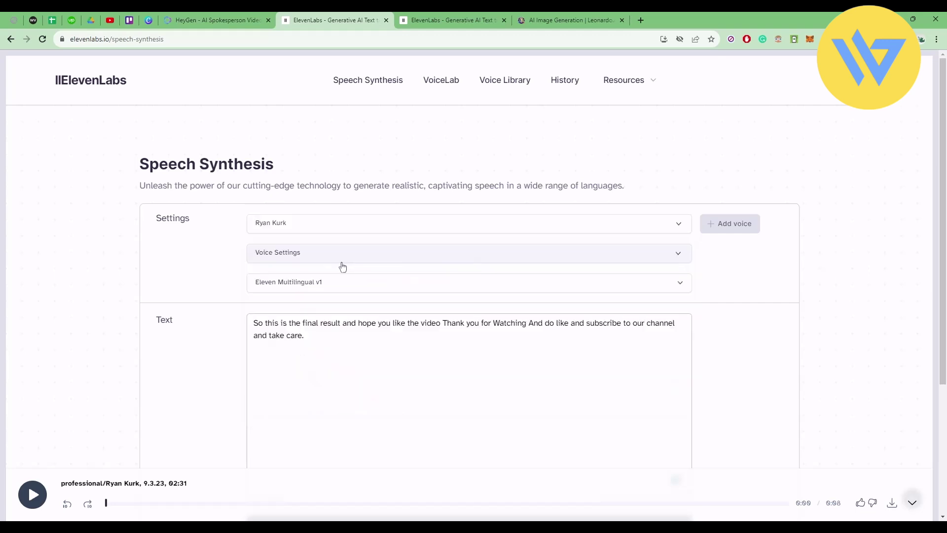
click(343, 264)
click(398, 261)
click(398, 282)
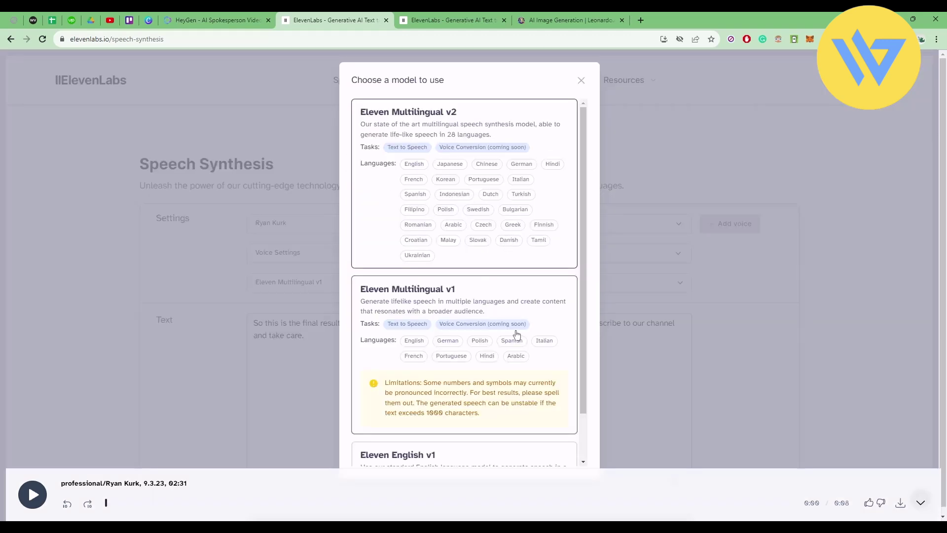
click(704, 256)
Generate speech from the entered closing text, play it and save the MP3 to the Desktop.
scroll(706, 257, down, 2)
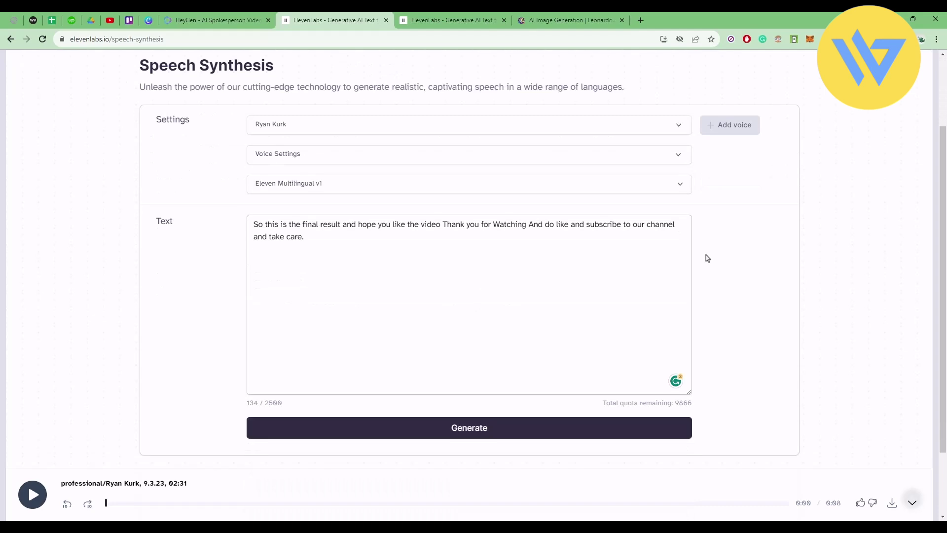
click(453, 424)
click(38, 490)
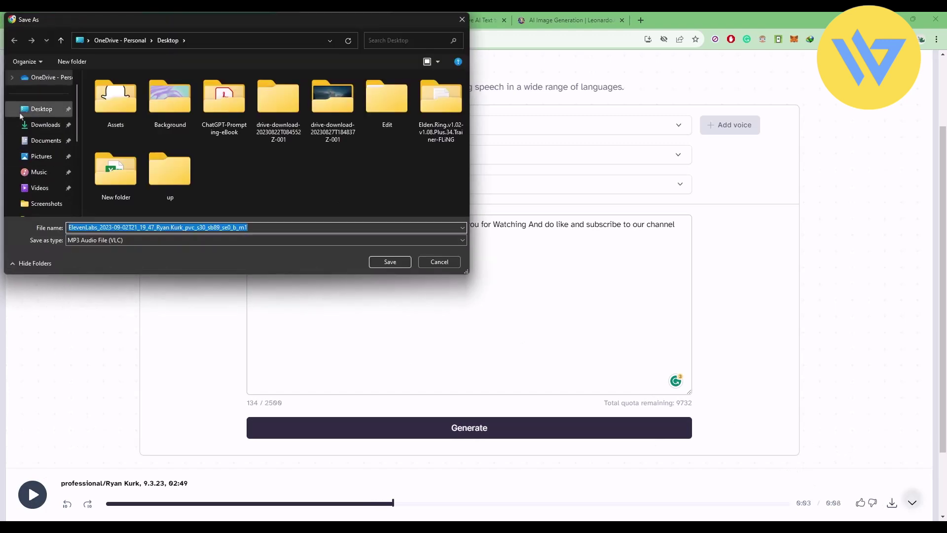
click(390, 262)
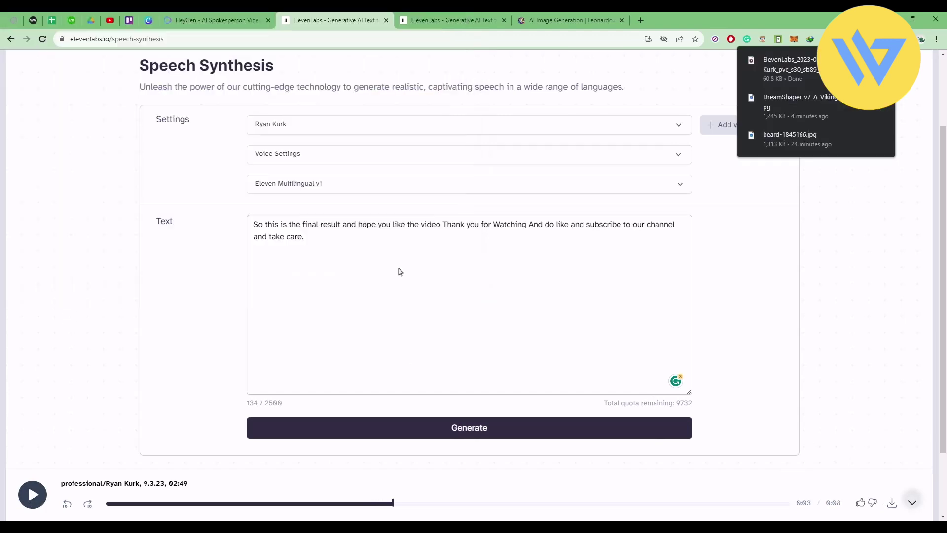
Switch to HeyGen and upload the ElevenLabs MP3 from the Desktop as the scene's audio script.
click(203, 25)
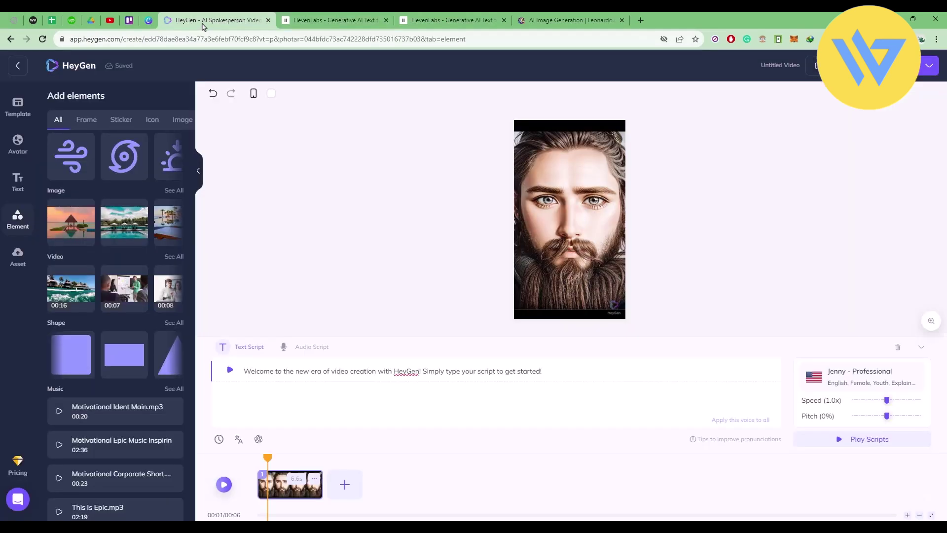
click(737, 419)
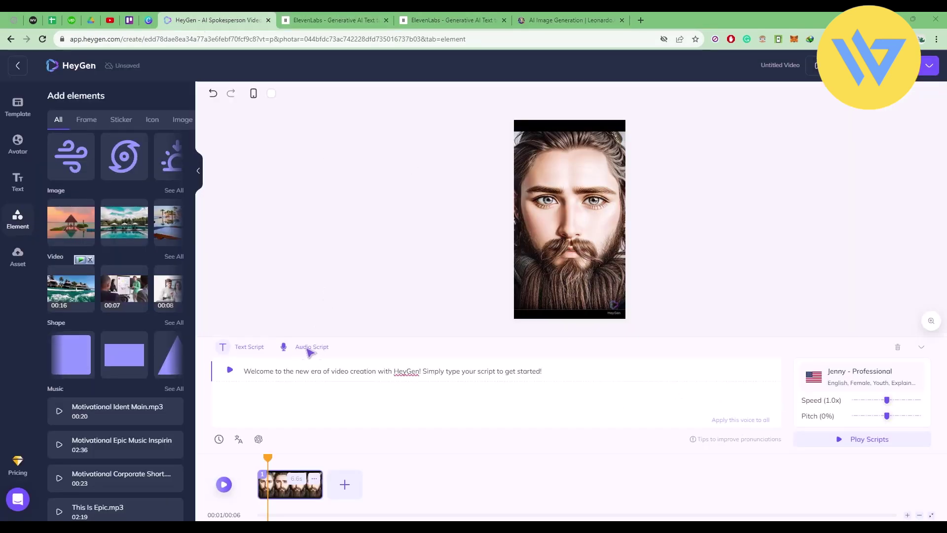
click(322, 348)
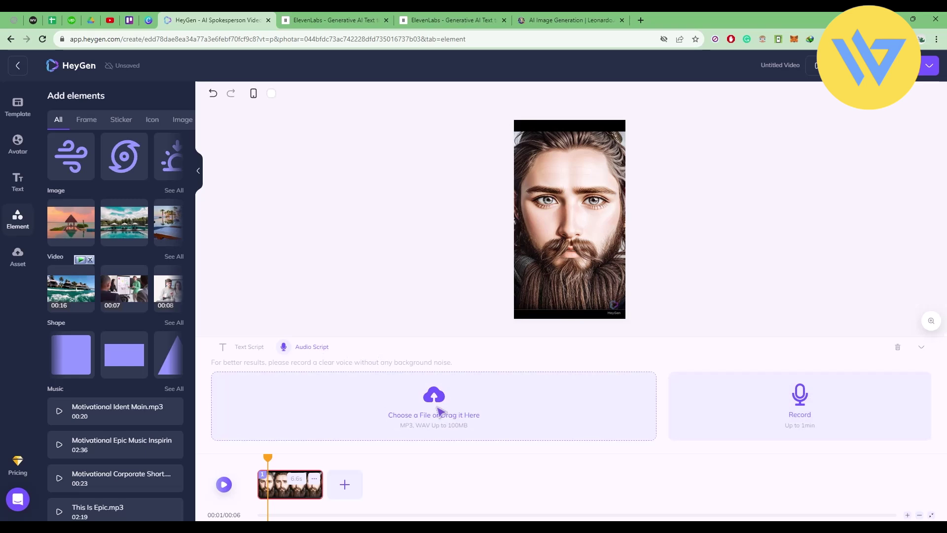
click(441, 404)
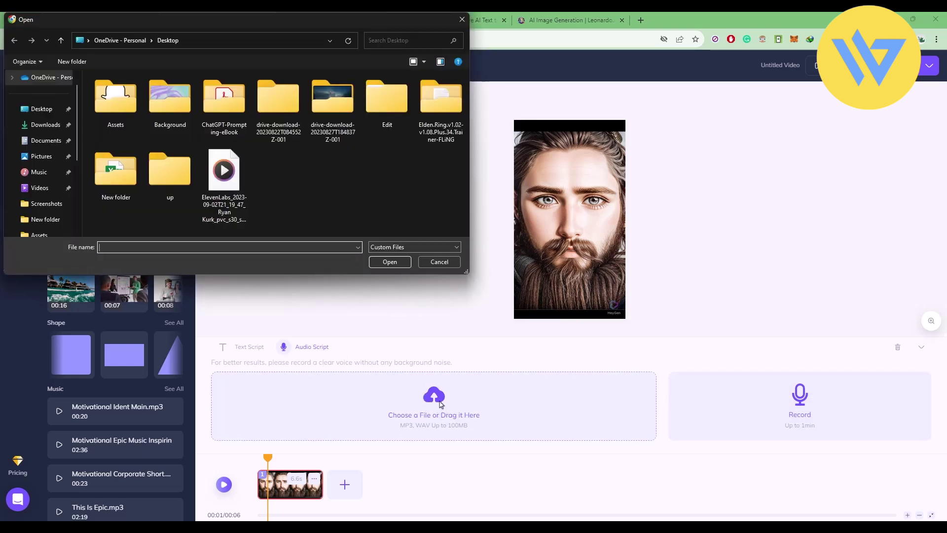
click(223, 178)
click(401, 265)
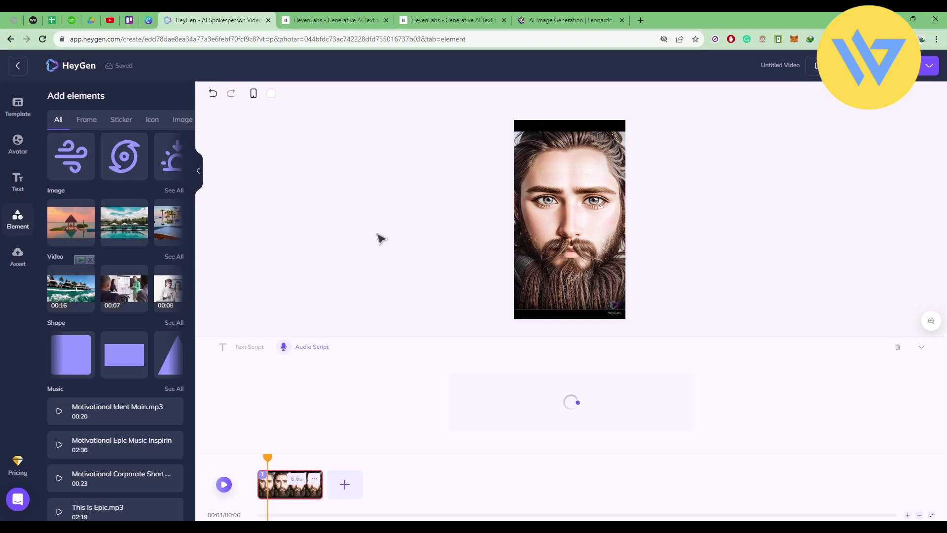
click(685, 389)
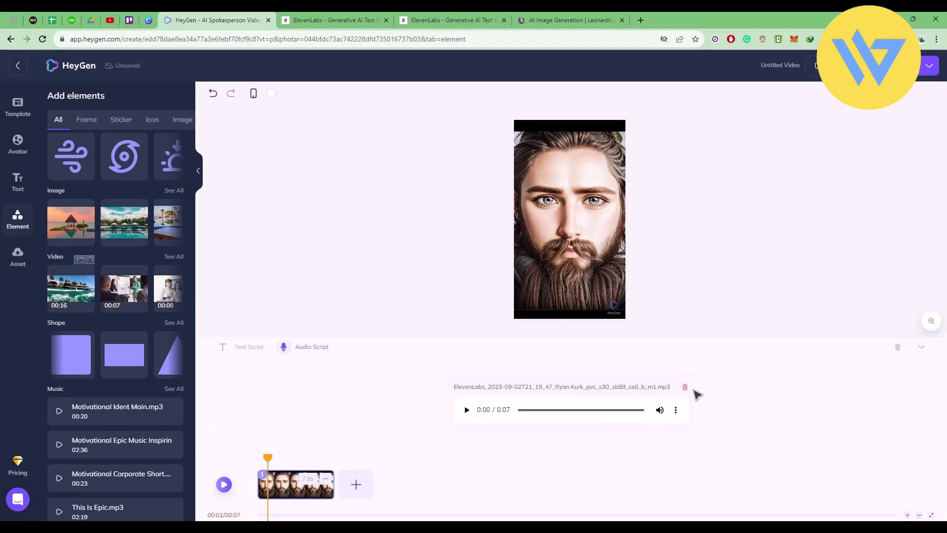
Submit the video for rendering, open the finished portrait video and download the original at 1080P.
click(868, 66)
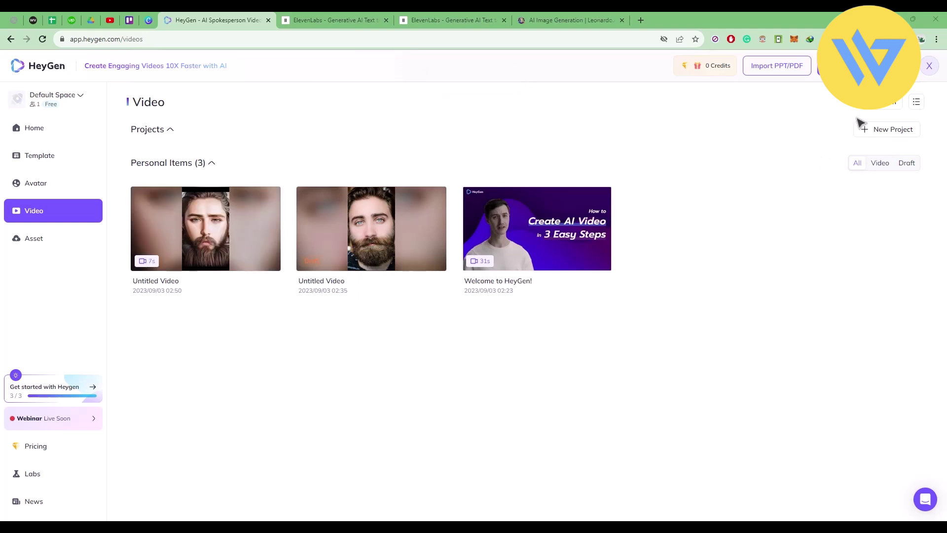
mouse_move(230, 234)
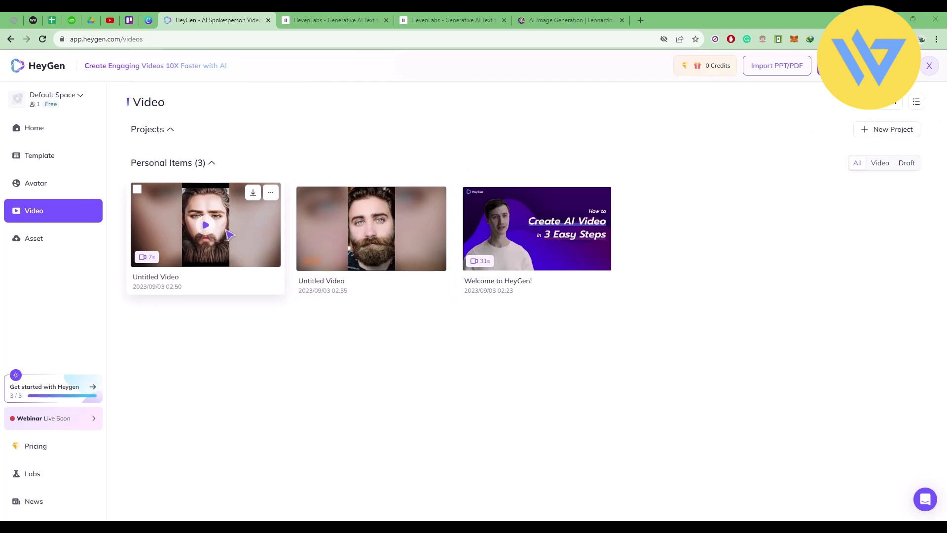
click(229, 234)
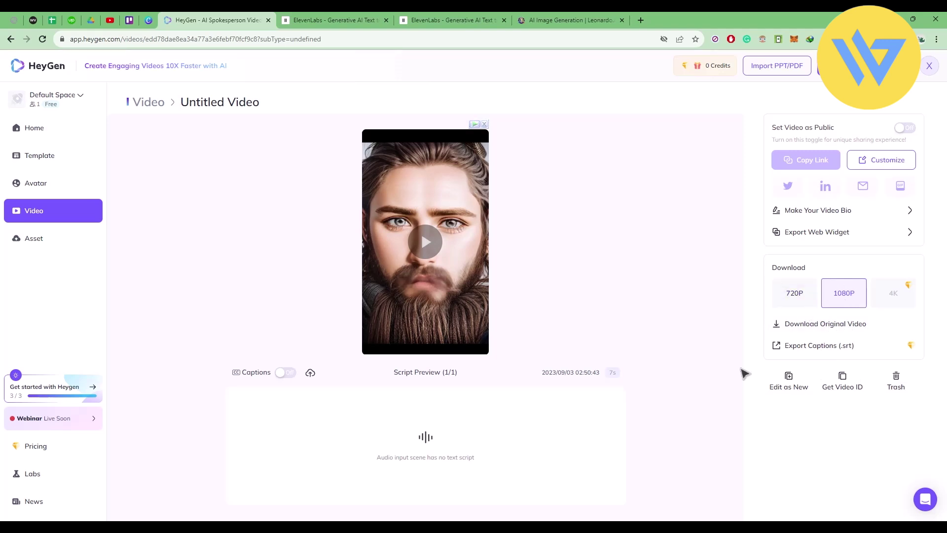
click(831, 331)
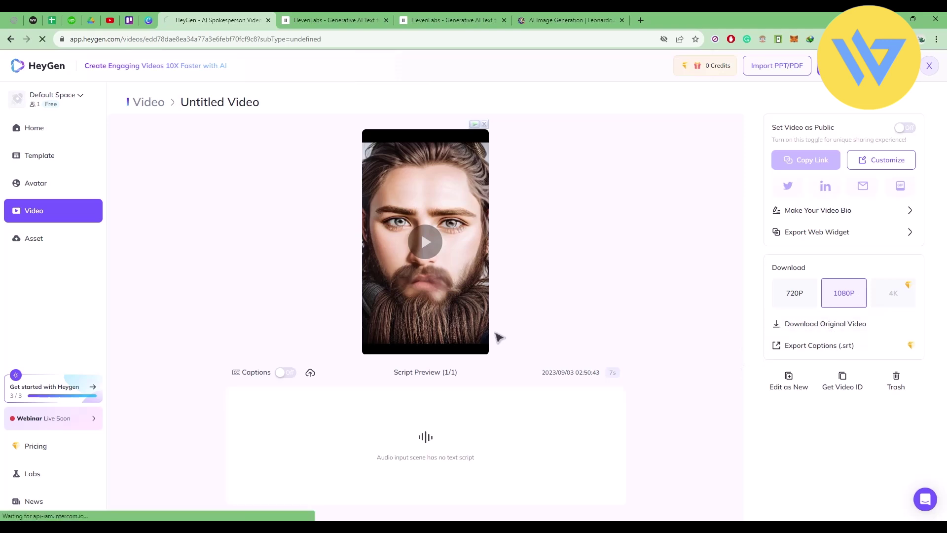
click(469, 315)
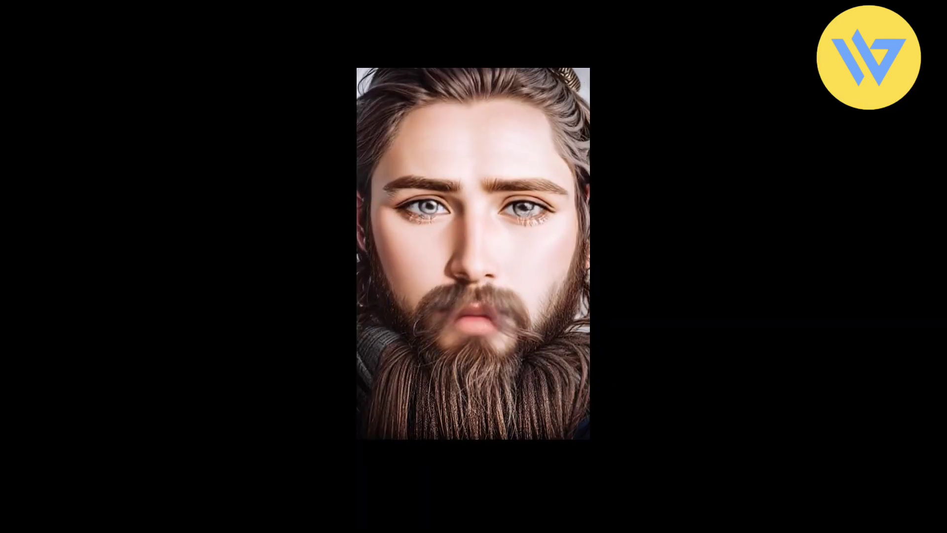